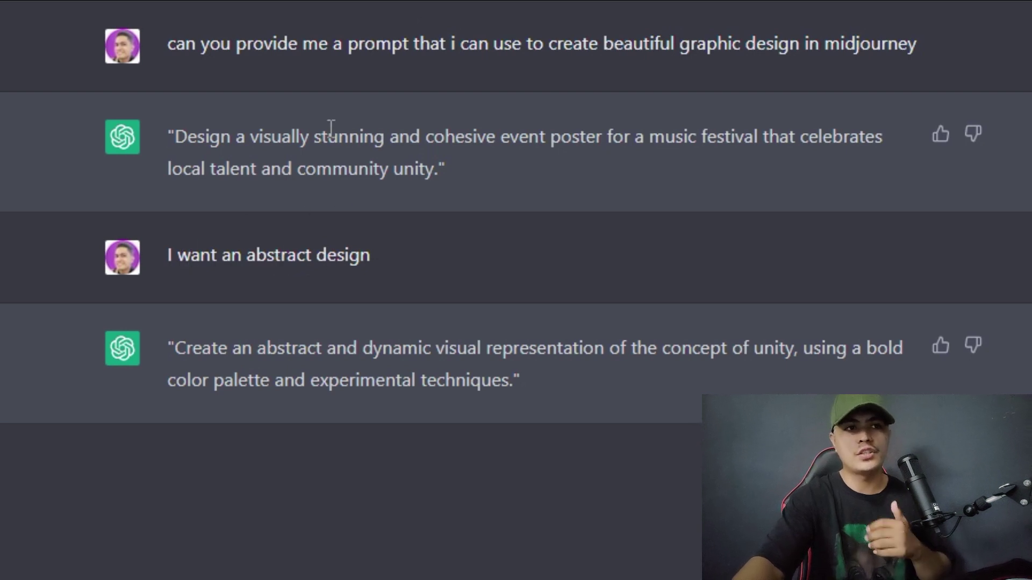
Step: Highlight the request for a prompt to create beautiful graphic design in Midjourney
{"action": "left_click_drag", "start_coordinate": [257, 53], "coordinate": [333, 55]}
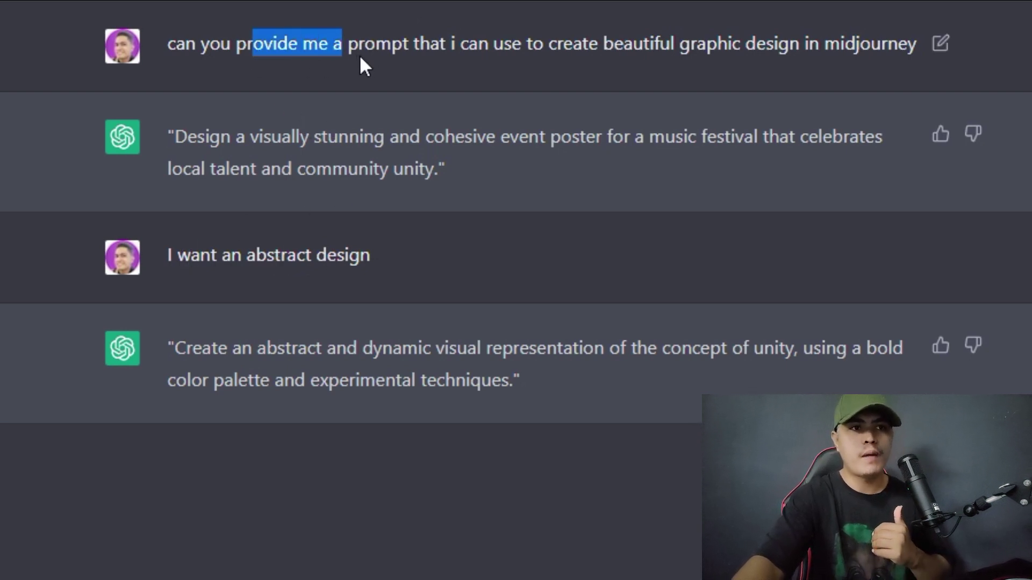
{"action": "left_click_drag", "start_coordinate": [466, 53], "coordinate": [597, 61]}
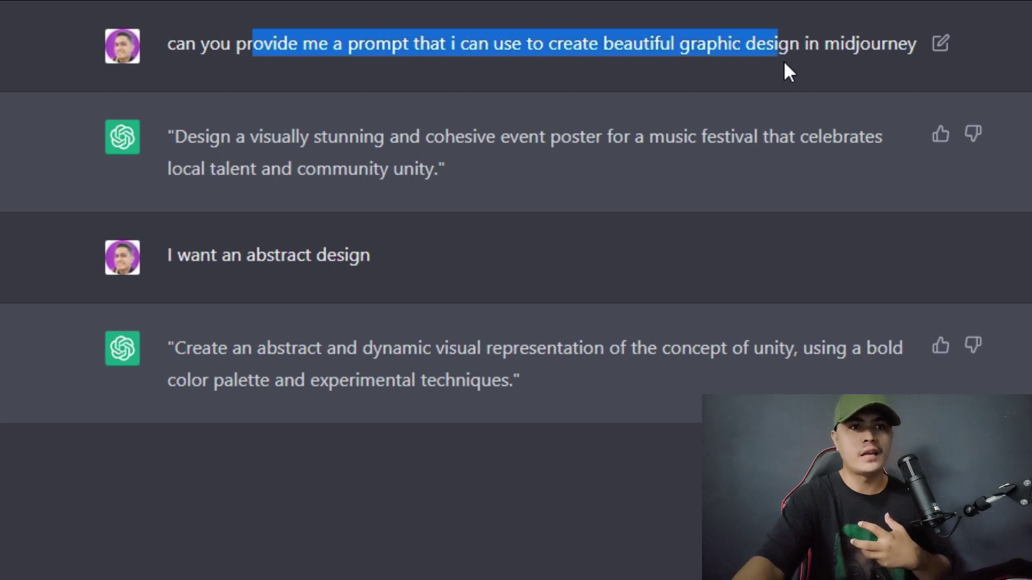
{"action": "left_click_drag", "start_coordinate": [784, 60], "coordinate": [902, 60]}
{"action": "left_click", "coordinate": [1030, 61]}
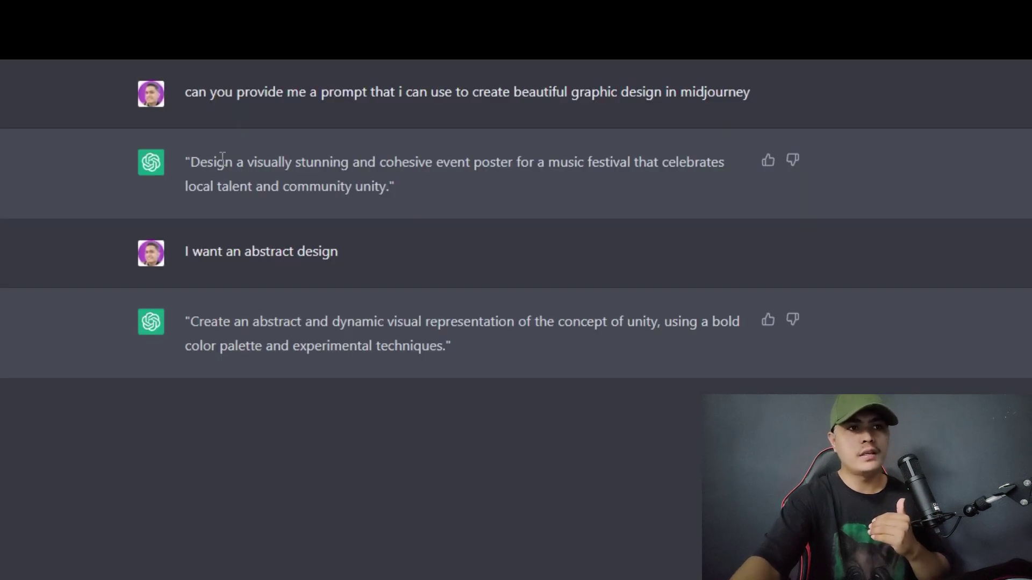
Step: Highlight the suggested event poster prompt about a music festival celebrating local talent and community unity
{"action": "mouse_move", "coordinate": [191, 161]}
{"action": "left_mouse_down"}
{"action": "mouse_move", "coordinate": [421, 190]}
{"action": "mouse_move", "coordinate": [189, 163]}
{"action": "left_mouse_up"}
{"action": "left_click", "coordinate": [437, 191]}
{"action": "left_click", "coordinate": [187, 162]}
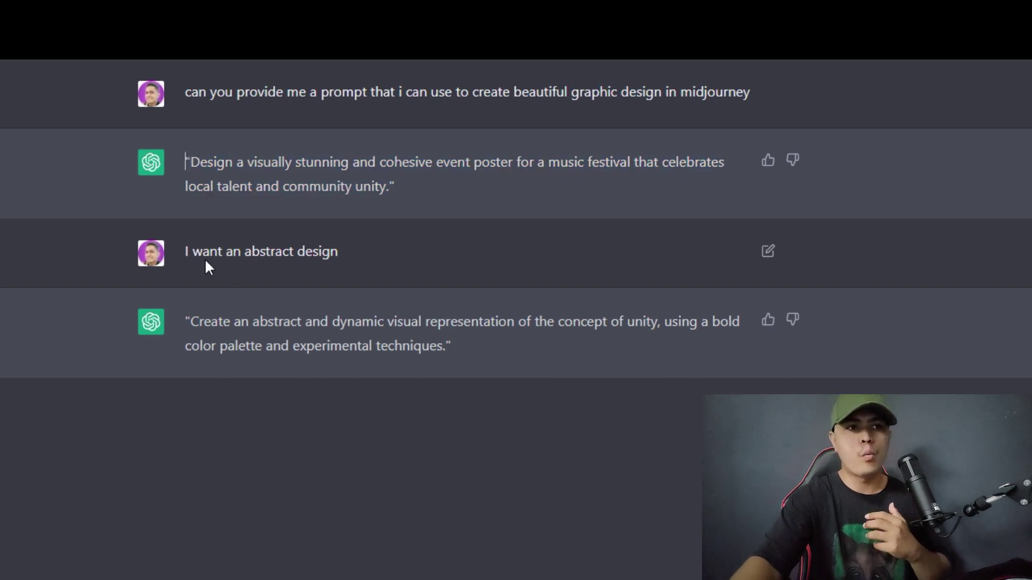
{"action": "left_click_drag", "start_coordinate": [249, 256], "coordinate": [415, 224]}
{"action": "left_click_drag", "start_coordinate": [400, 190], "coordinate": [208, 162]}
{"action": "left_click", "coordinate": [399, 196]}
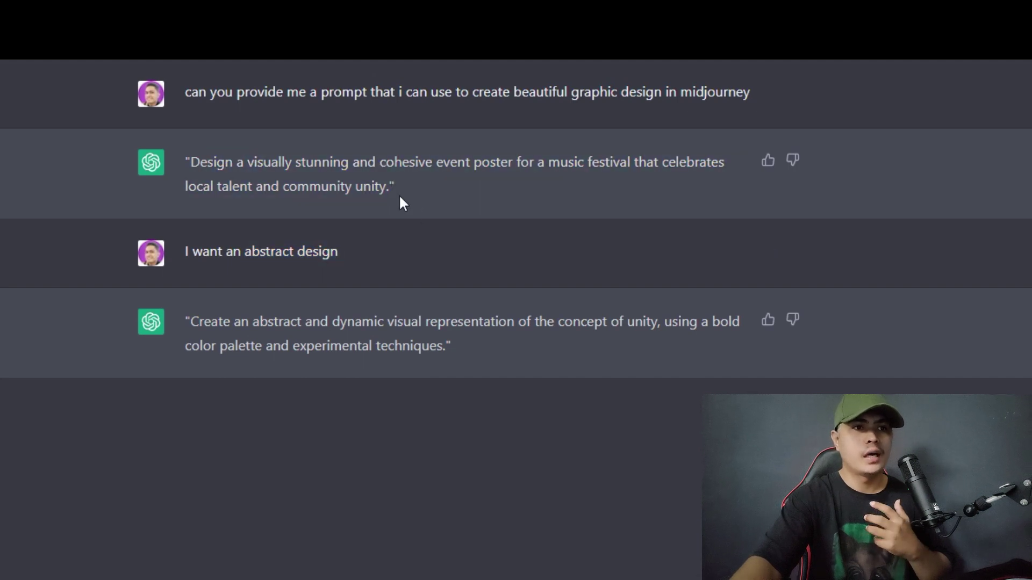
{"action": "left_click_drag", "start_coordinate": [396, 188], "coordinate": [193, 164]}
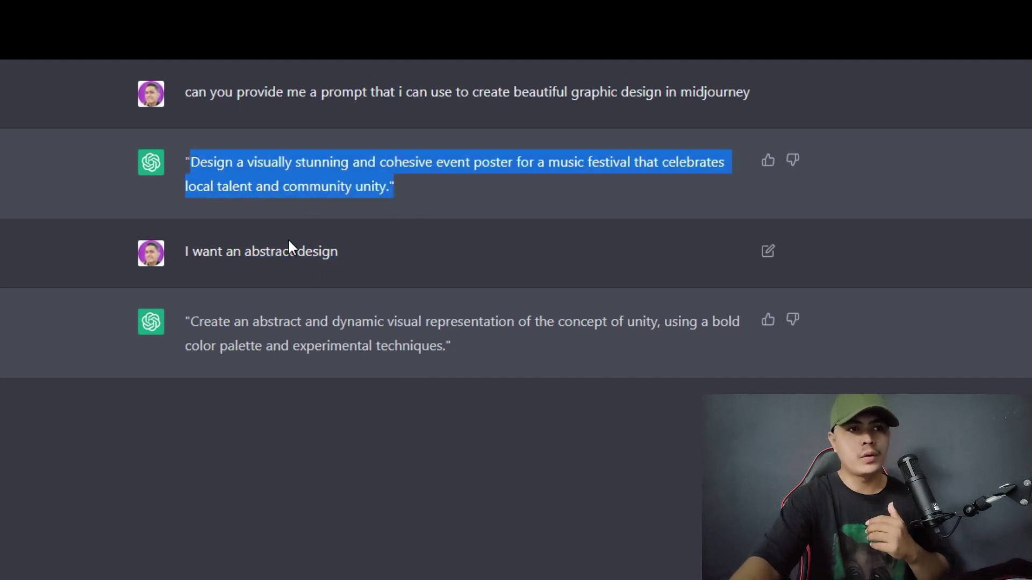
Step: Highlight the follow-up message "I want an abstract design"
{"action": "left_click_drag", "start_coordinate": [219, 247], "coordinate": [363, 250]}
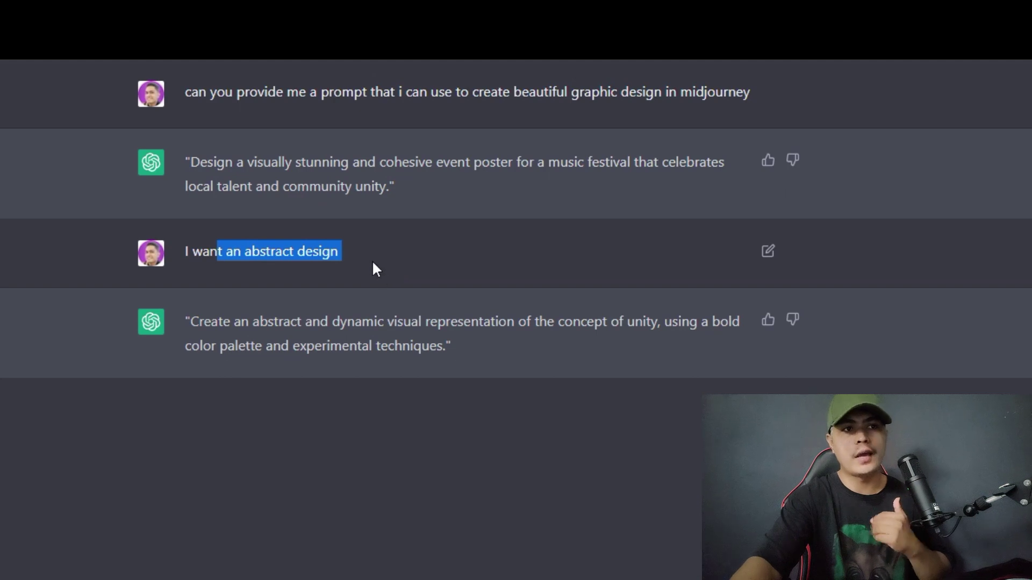
{"action": "left_click", "coordinate": [334, 276]}
{"action": "left_click_drag", "start_coordinate": [182, 257], "coordinate": [385, 251]}
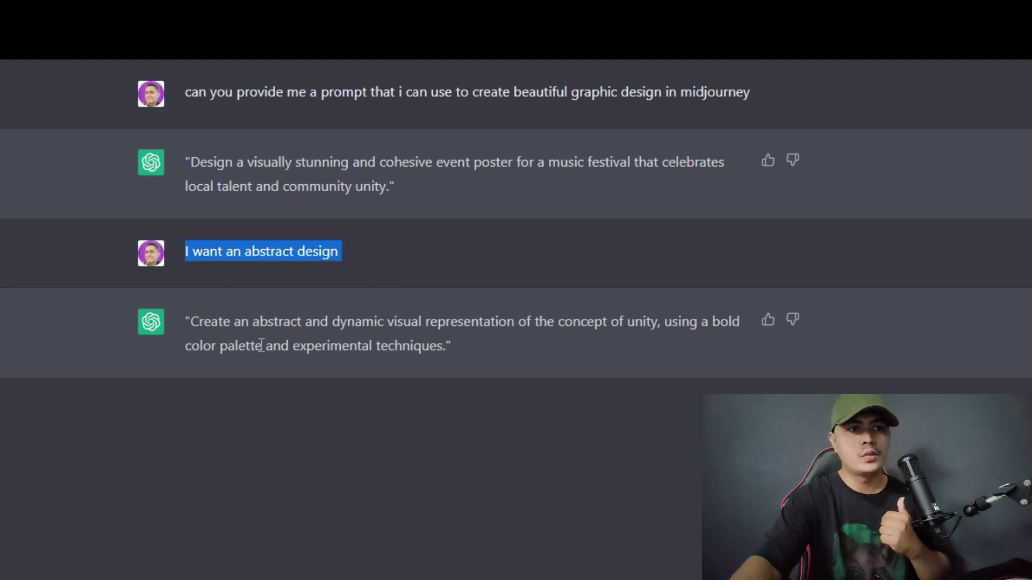
Step: Copy the full "Create an abstract and dynamic visual representation of the concept of unity" prompt from the last reply
{"action": "left_click_drag", "start_coordinate": [190, 322], "coordinate": [454, 360]}
{"action": "left_click", "coordinate": [242, 315]}
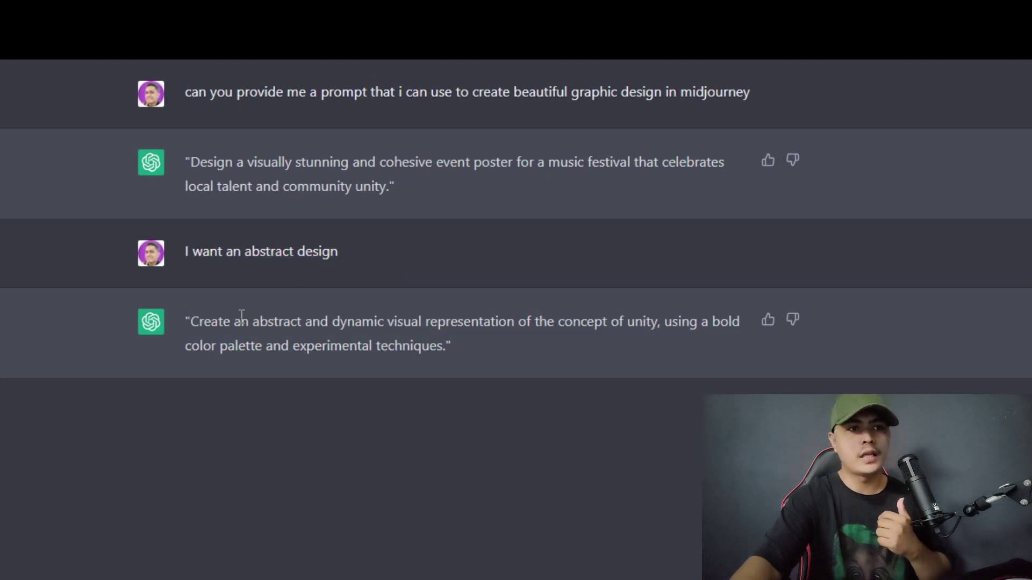
{"action": "left_click_drag", "start_coordinate": [192, 322], "coordinate": [458, 356]}
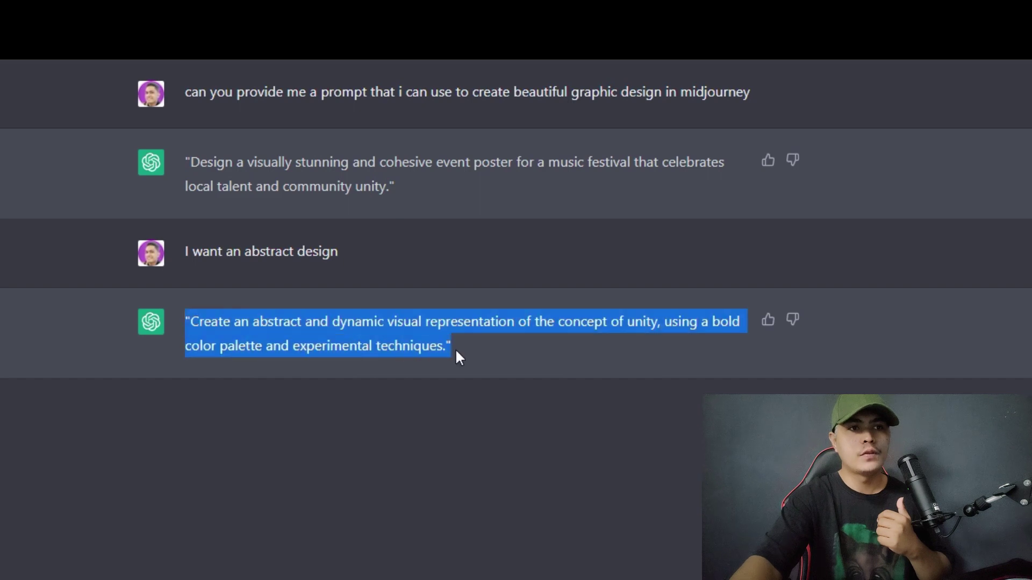
{"action": "right_click", "coordinate": [382, 337]}
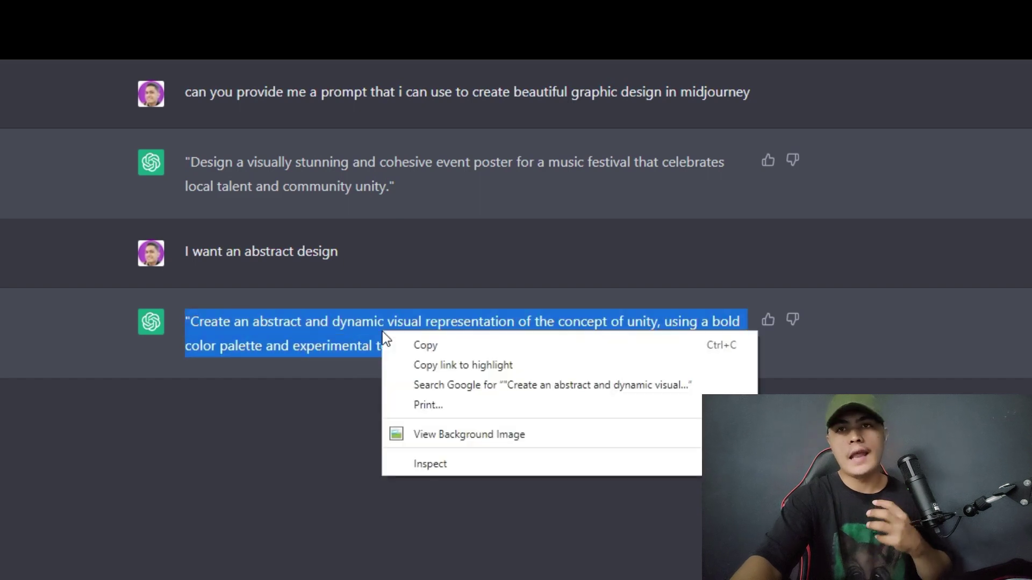
{"action": "left_click", "coordinate": [417, 347]}
{"action": "right_click", "coordinate": [330, 345]}
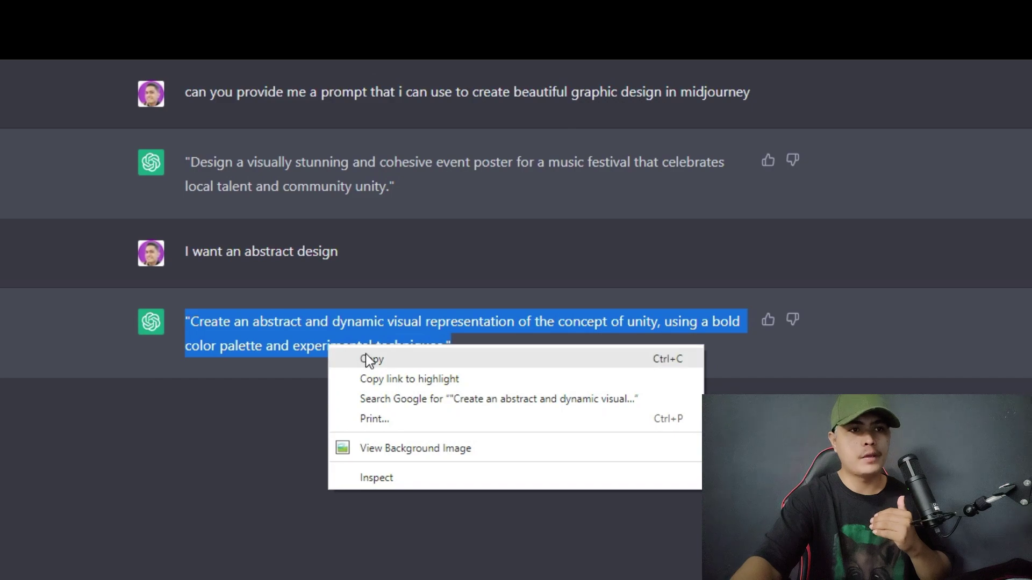
{"action": "left_click", "coordinate": [364, 355]}
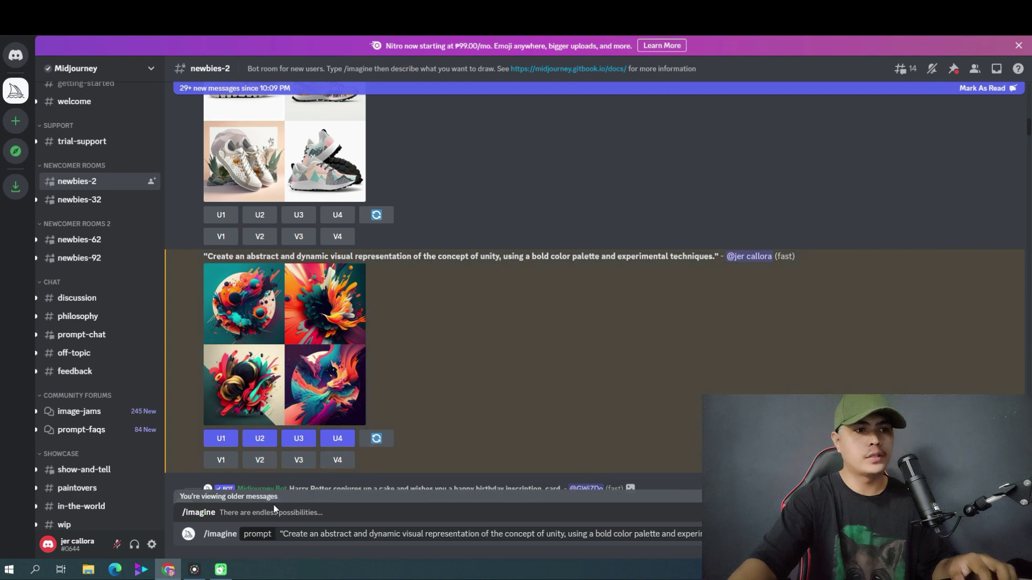
Step: In Discord's newbies-2 channel, compare the posted abstract unity prompt with the text in the /imagine prompt
{"action": "left_click_drag", "start_coordinate": [223, 260], "coordinate": [607, 264]}
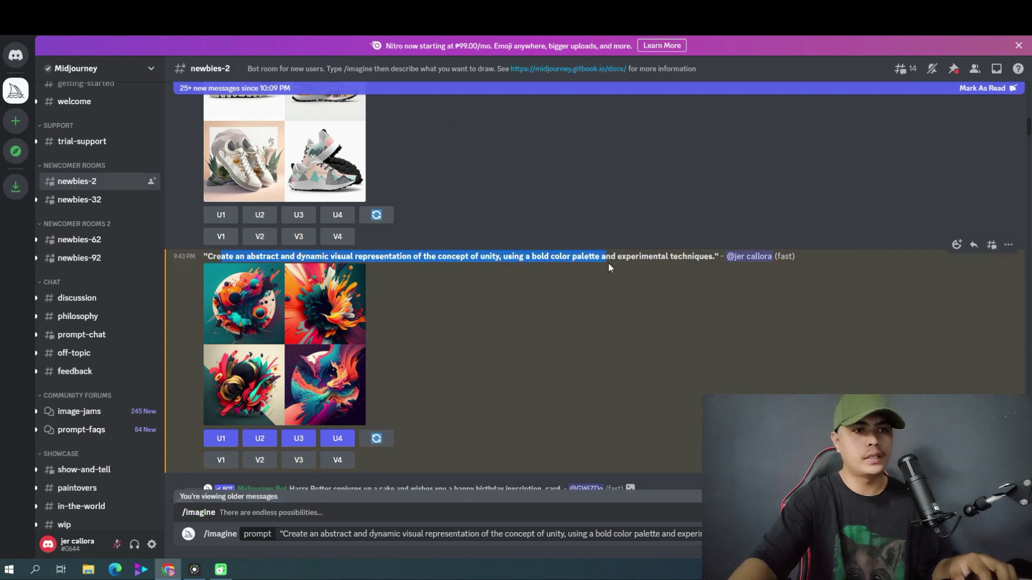
{"action": "left_click", "coordinate": [608, 266]}
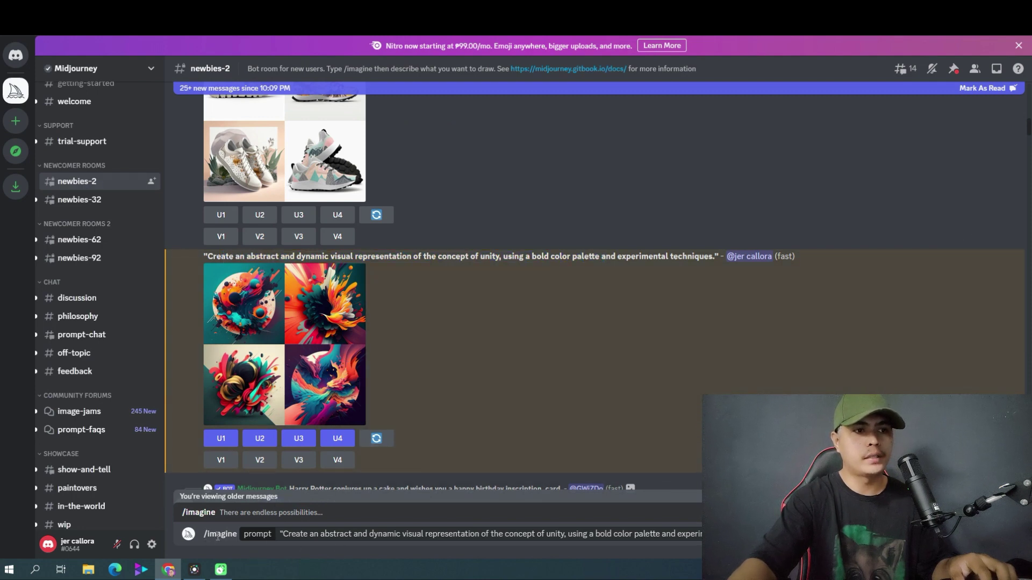
{"action": "key", "text": "ctrl+a"}
{"action": "left_click", "coordinate": [285, 534]}
{"action": "key", "text": "ctrl+a"}
{"action": "left_click", "coordinate": [560, 389]}
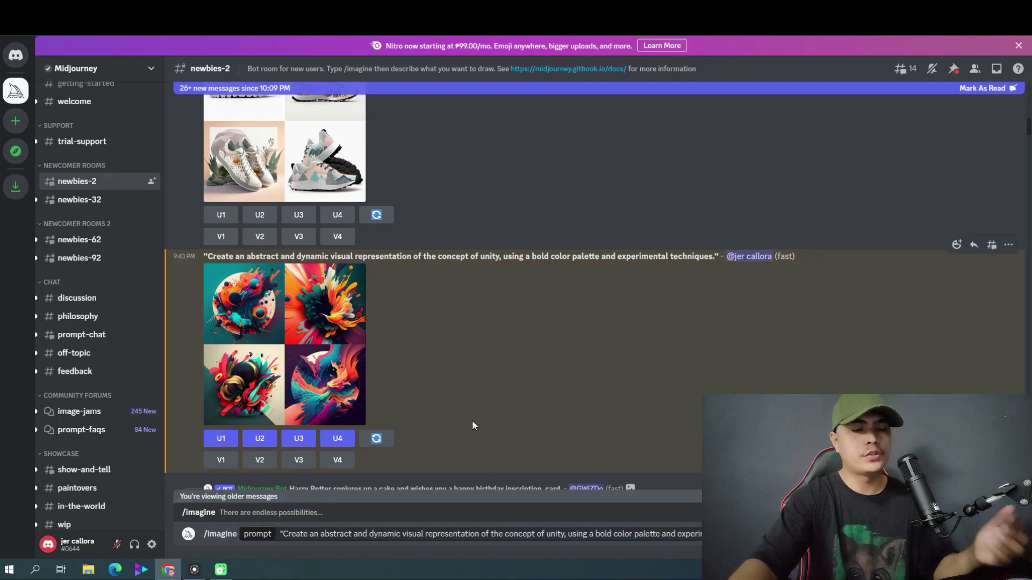
Step: View the four-image abstract unity grid enlarged and at full size in the browser, returning to the newbies-2 channel
{"action": "left_click", "coordinate": [271, 365]}
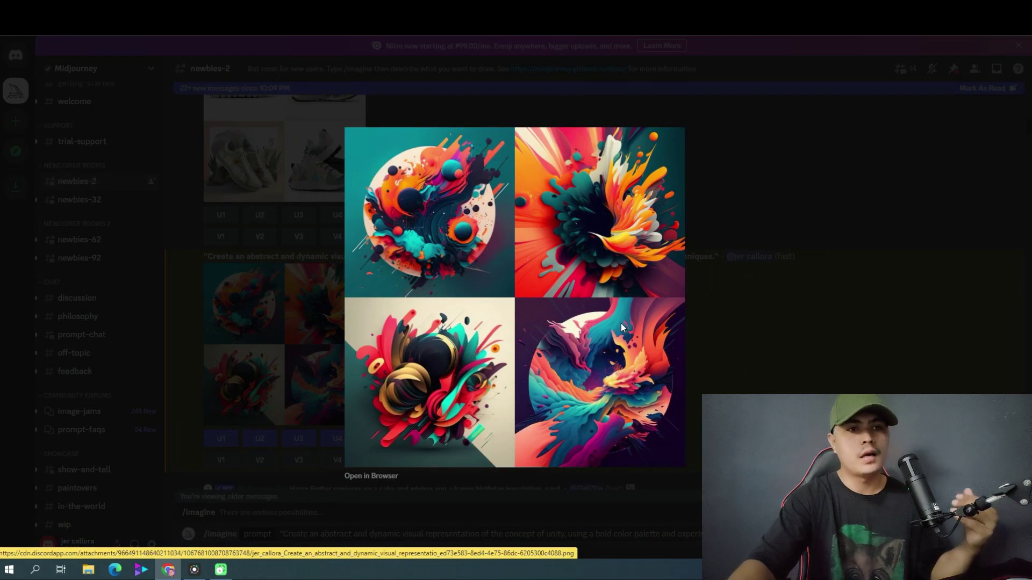
{"action": "left_click", "coordinate": [738, 305]}
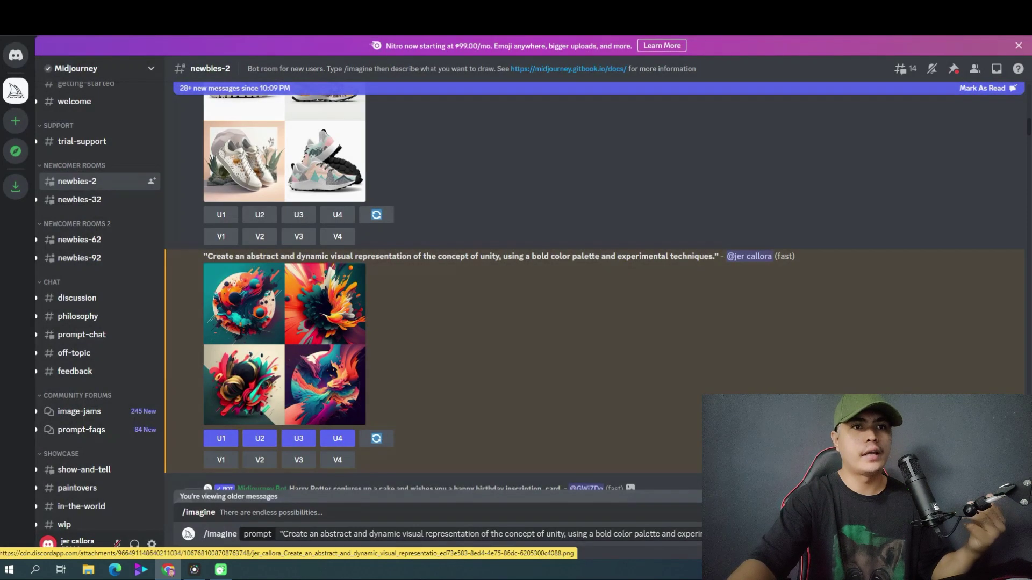
{"action": "left_click", "coordinate": [746, 11]}
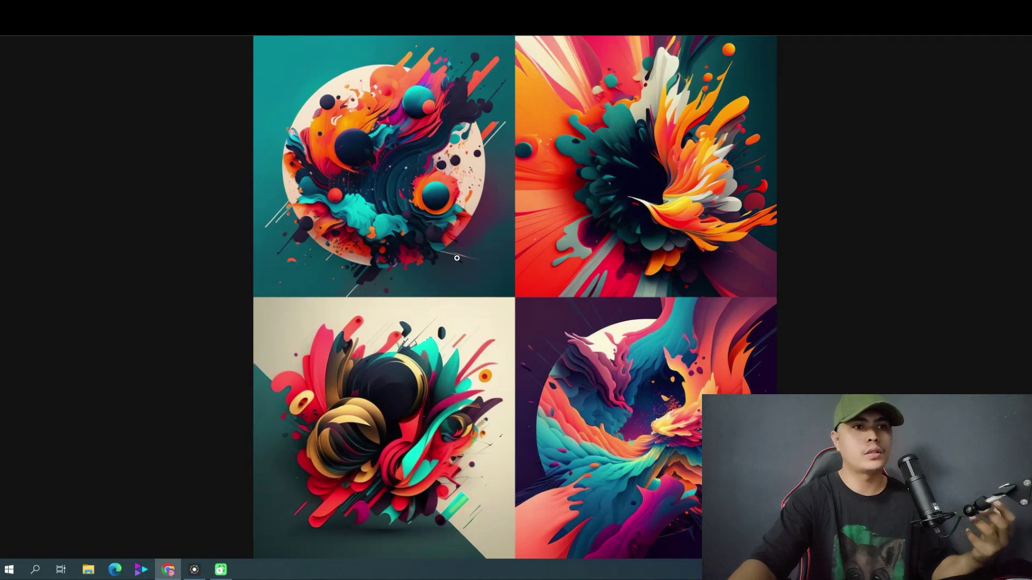
{"action": "left_click", "coordinate": [73, 11]}
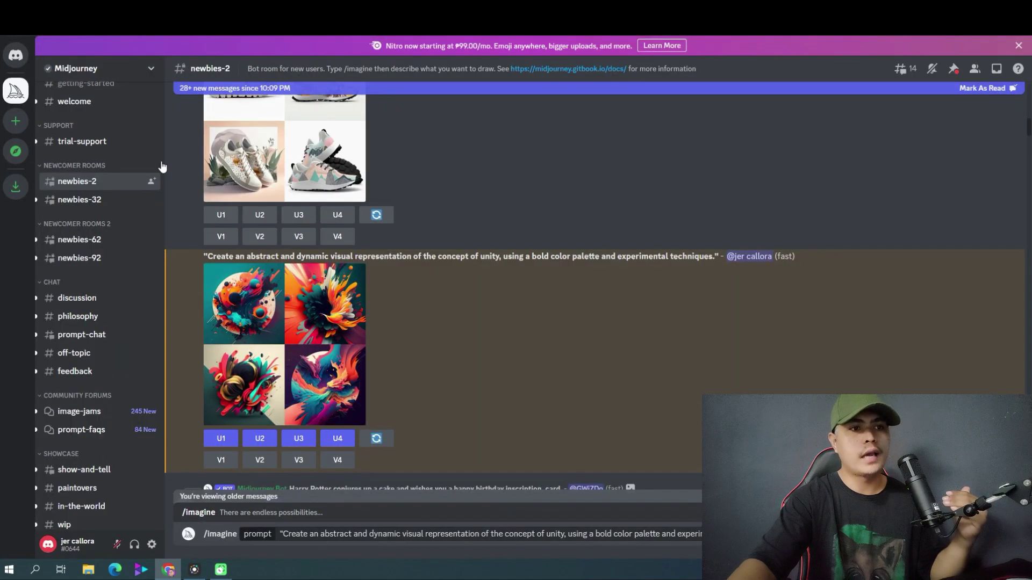
Step: Copy the image address of the upscaled abstract artwork with the dark flower-like center and orange splashes
{"action": "scroll", "coordinate": [391, 378], "scroll_direction": "down", "scroll_amount": 1}
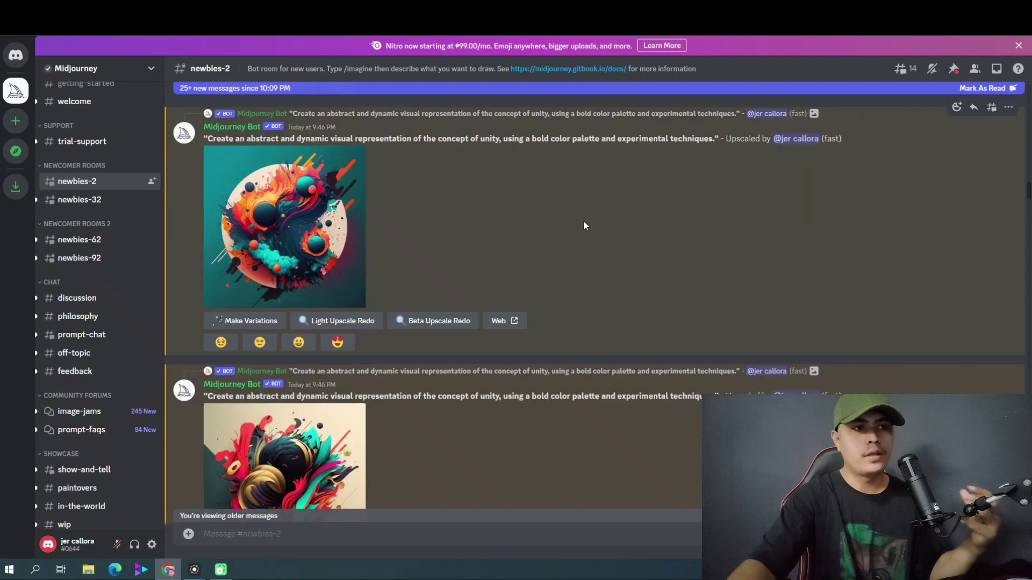
{"action": "scroll", "coordinate": [330, 239], "scroll_direction": "down", "scroll_amount": 6}
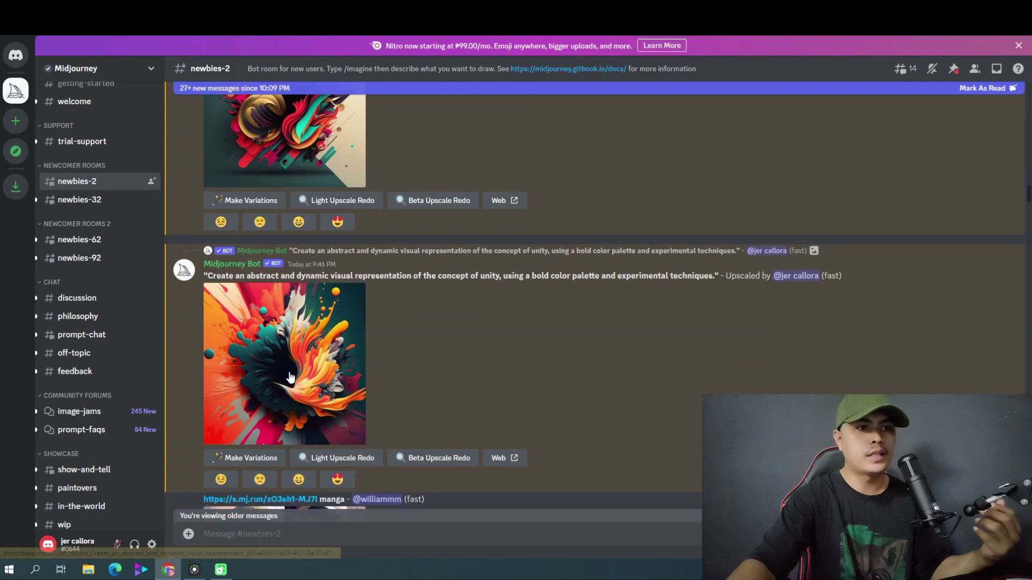
{"action": "scroll", "coordinate": [333, 334], "scroll_direction": "up", "scroll_amount": 2}
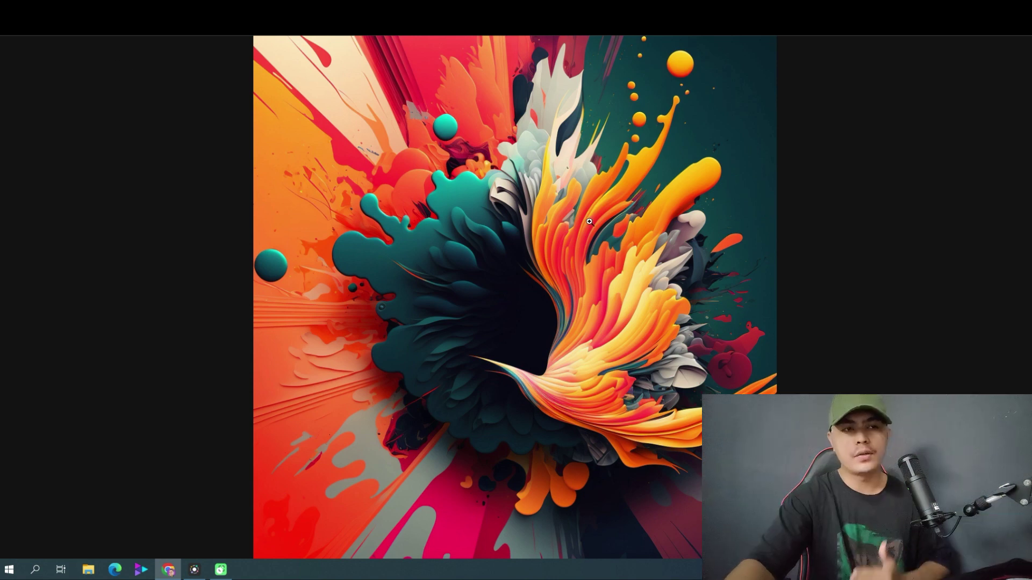
{"action": "right_click", "coordinate": [526, 219]}
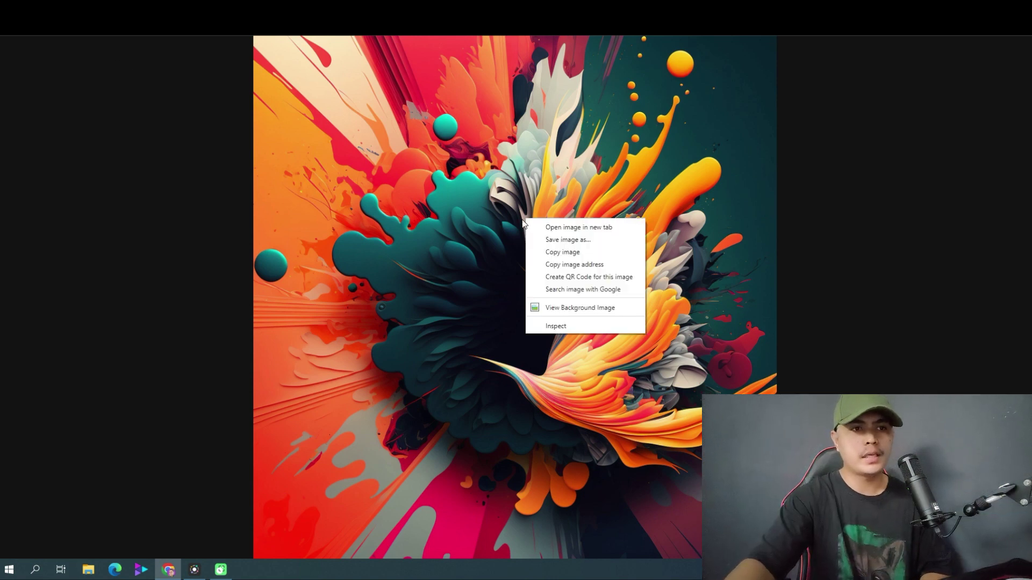
{"action": "left_click", "coordinate": [561, 265]}
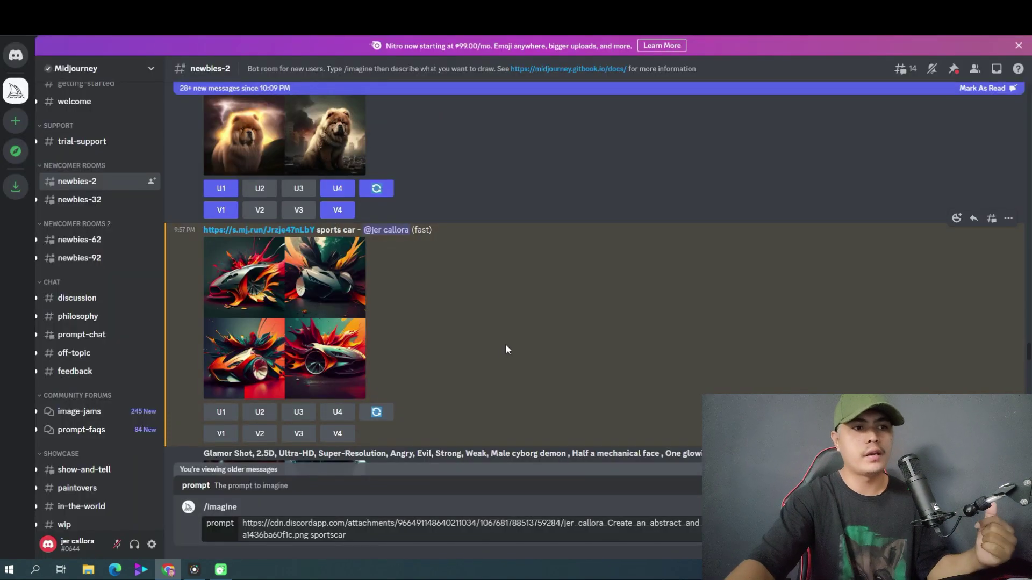
Step: Examine the earlier sports car result and the image-link prompt that was used for it
{"action": "scroll", "coordinate": [505, 345], "scroll_direction": "down", "scroll_amount": 1}
{"action": "scroll", "coordinate": [492, 369], "scroll_direction": "up", "scroll_amount": 1}
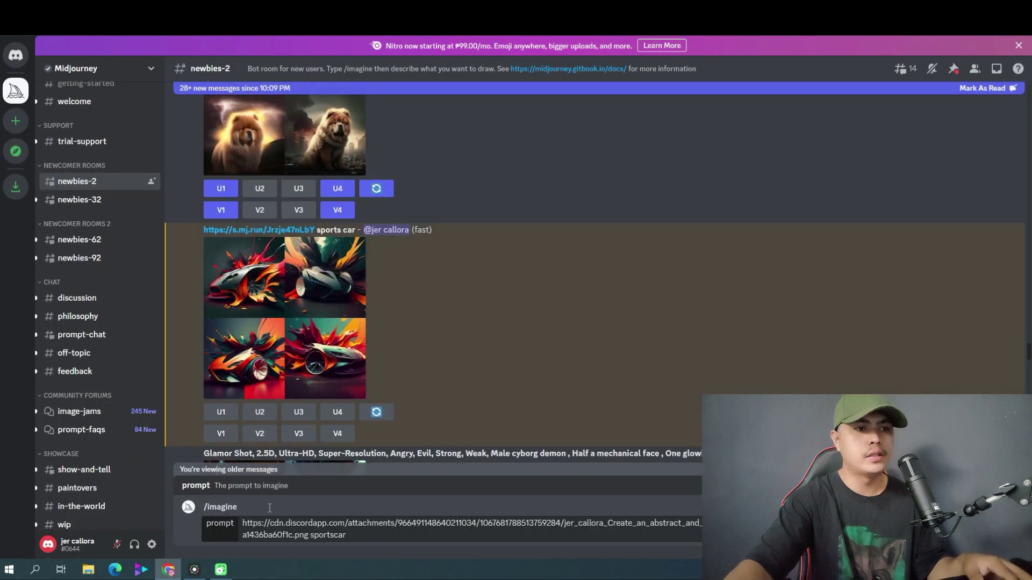
{"action": "left_click_drag", "start_coordinate": [442, 230], "coordinate": [180, 234]}
{"action": "left_click", "coordinate": [476, 281]}
Step: Replace the drafted message with an /imagine prompt containing the copied image address followed by "sportcar"
{"action": "key", "text": "ctrl+a"}
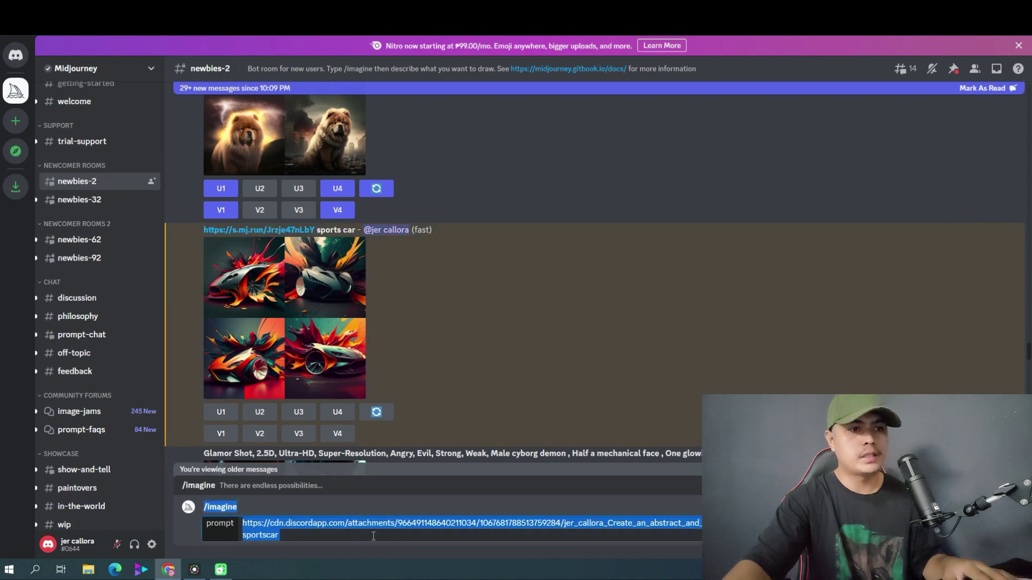
{"action": "key", "text": "BackSpace"}
{"action": "type", "text": "/imagine prompt"}
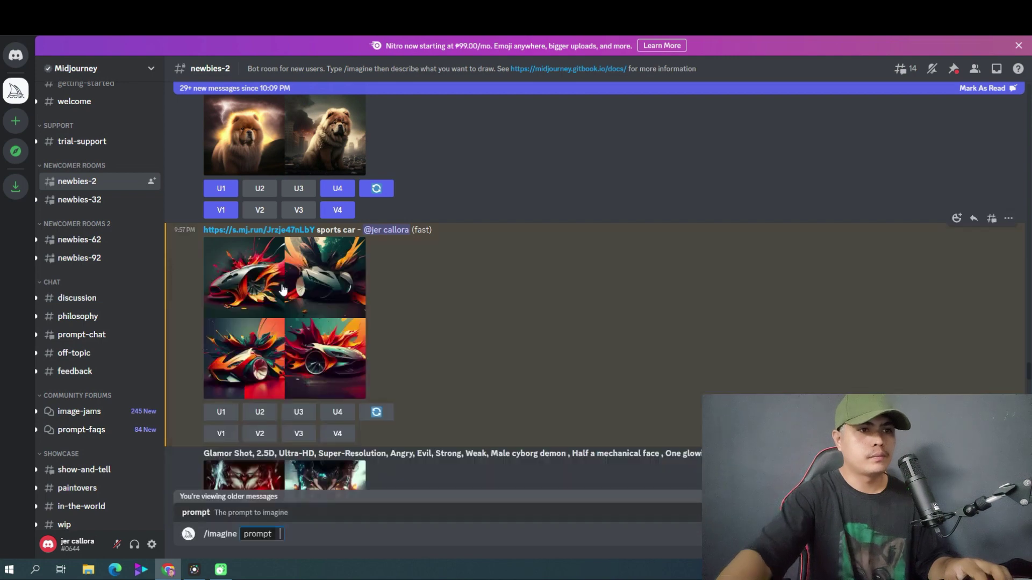
{"action": "key", "text": "Return"}
{"action": "key", "text": "ctrl+v"}
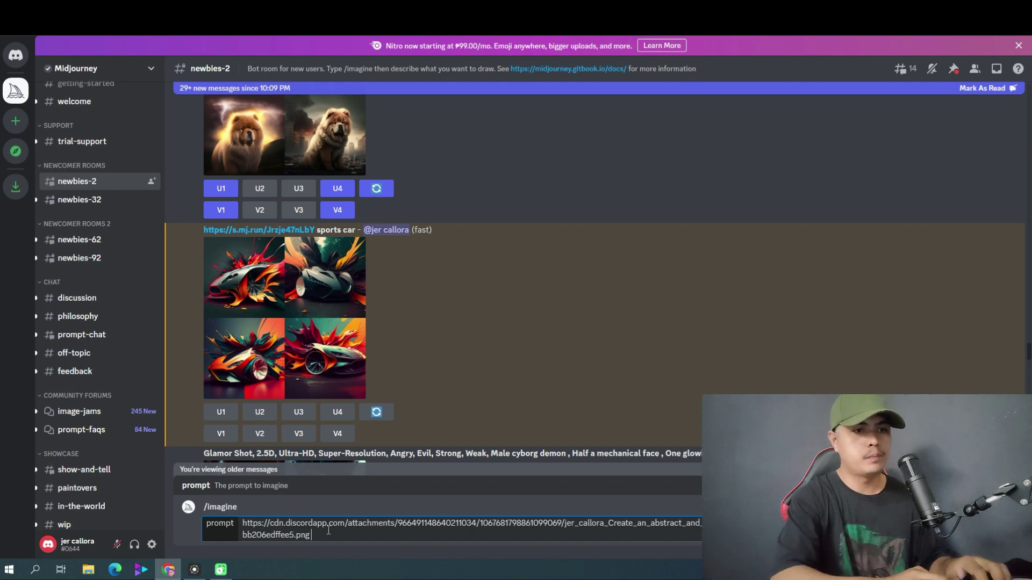
{"action": "type", "text": "sportca"}
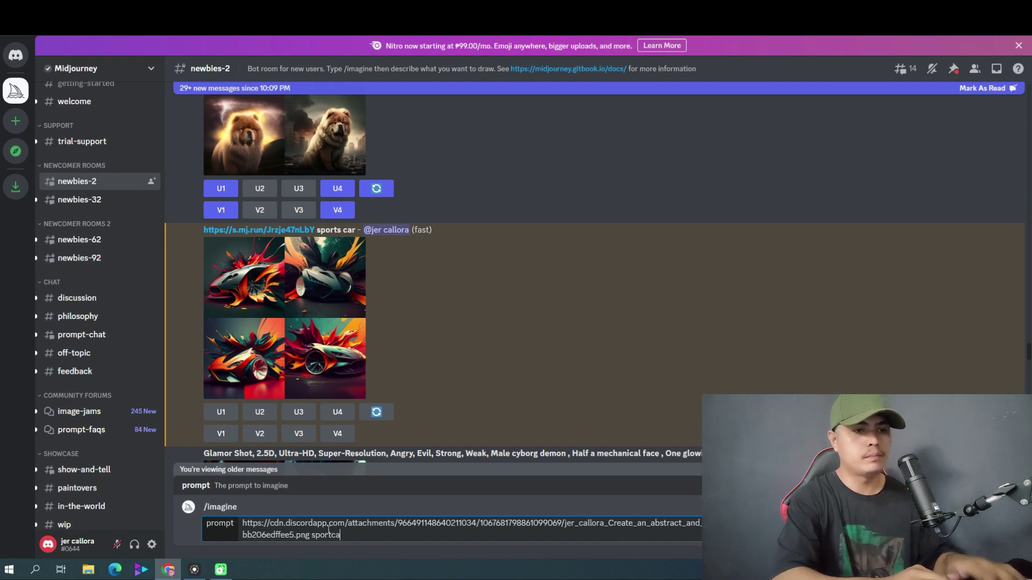
{"action": "type", "text": "r"}
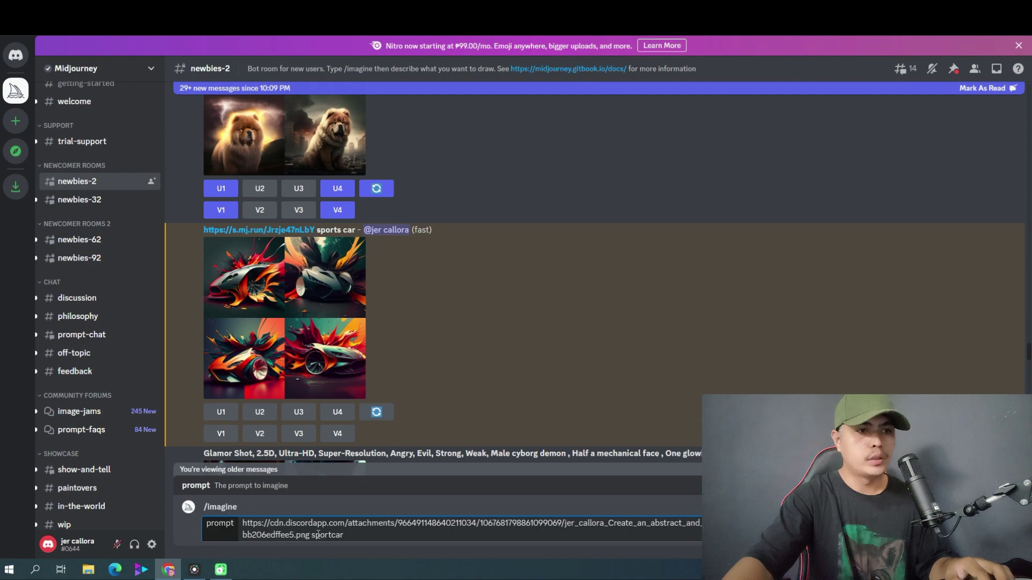
Step: Check the word "sportcar" in the drafted prompt and view the four-image sports car grid enlarged
{"action": "left_click_drag", "start_coordinate": [314, 535], "coordinate": [348, 533]}
{"action": "left_click", "coordinate": [329, 538]}
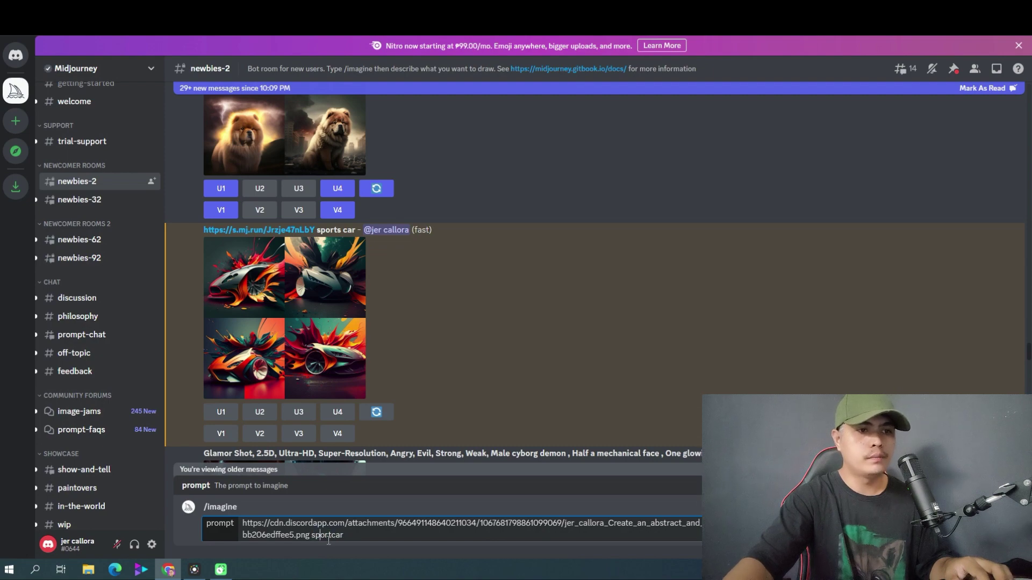
{"action": "left_click", "coordinate": [305, 350]}
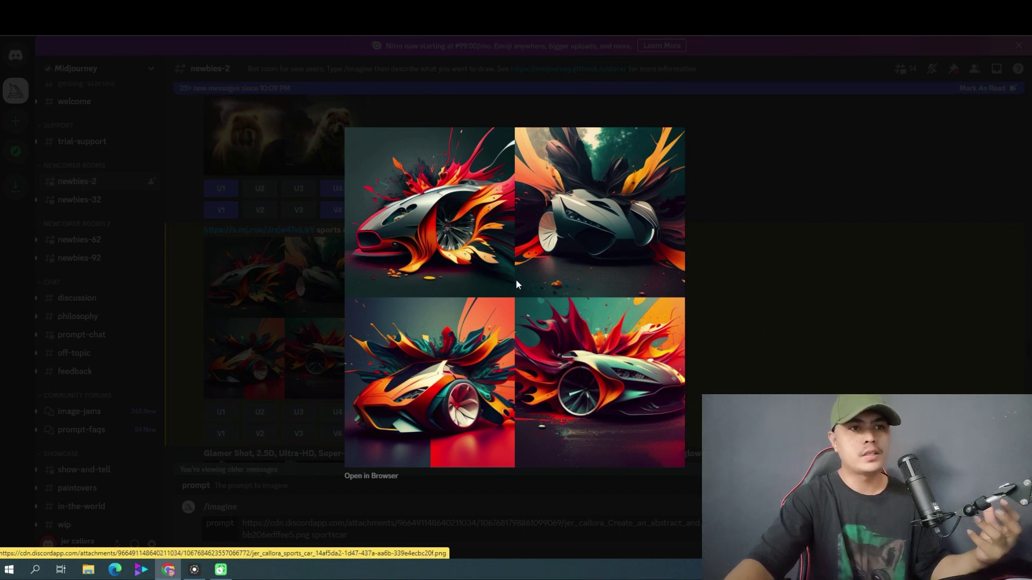
Step: Copy the image address of the abstract artwork with gold and black spheres on a beige and dark green background
{"action": "left_click", "coordinate": [570, 11]}
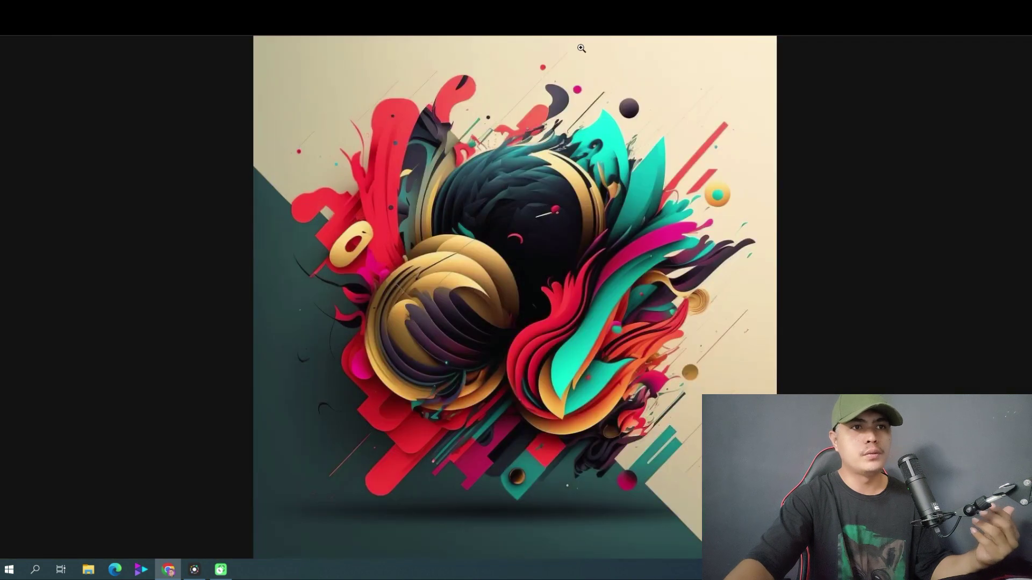
{"action": "right_click", "coordinate": [529, 223]}
{"action": "left_click", "coordinate": [572, 270]}
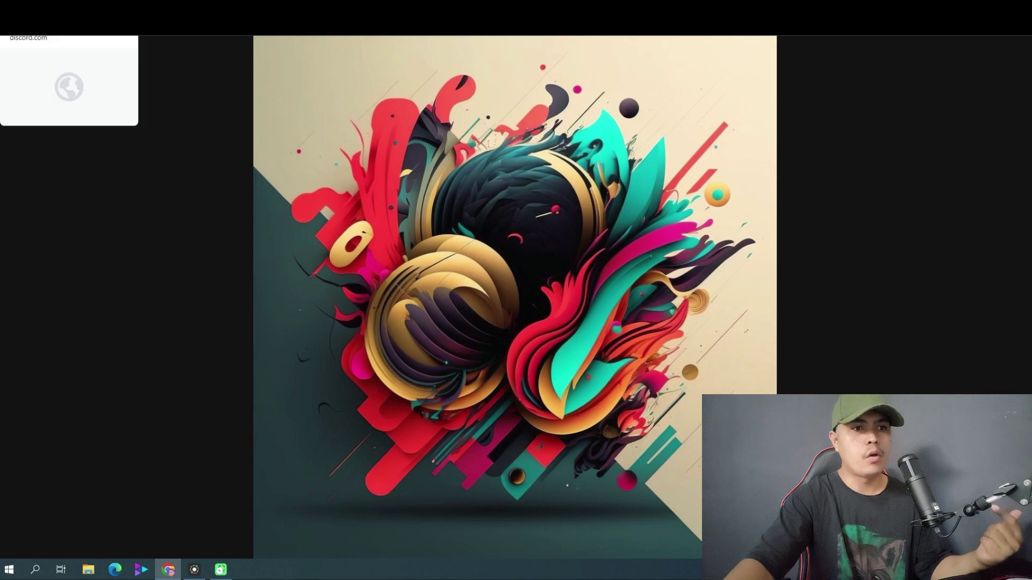
Step: Return to the Midjourney channel and find the earlier "sporst car full body" result
{"action": "left_click", "coordinate": [53, 11]}
{"action": "left_click", "coordinate": [802, 335]}
{"action": "scroll", "coordinate": [494, 359], "scroll_direction": "down", "scroll_amount": 10}
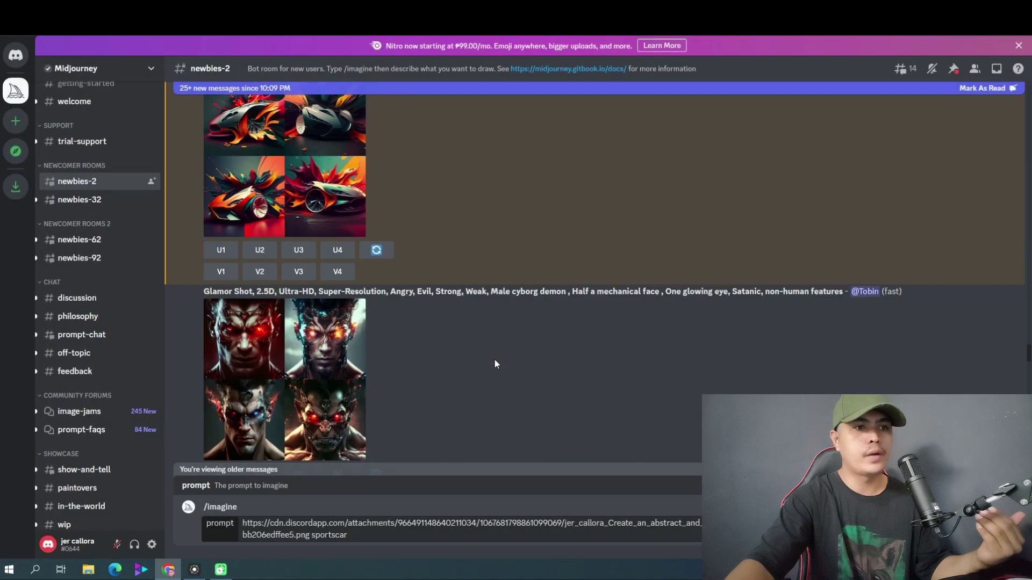
{"action": "scroll", "coordinate": [530, 360], "scroll_direction": "up", "scroll_amount": 5}
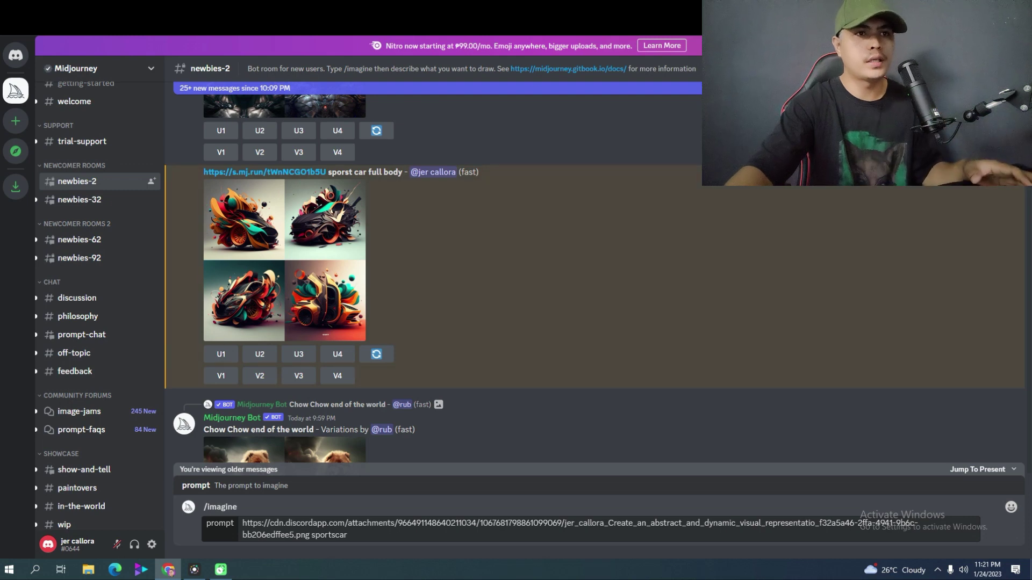
Step: Copy the address of the gold and black spheres artwork again and return to the Midjourney channel
{"action": "key", "text": "ctrl+Tab"}
{"action": "right_click", "coordinate": [568, 188]}
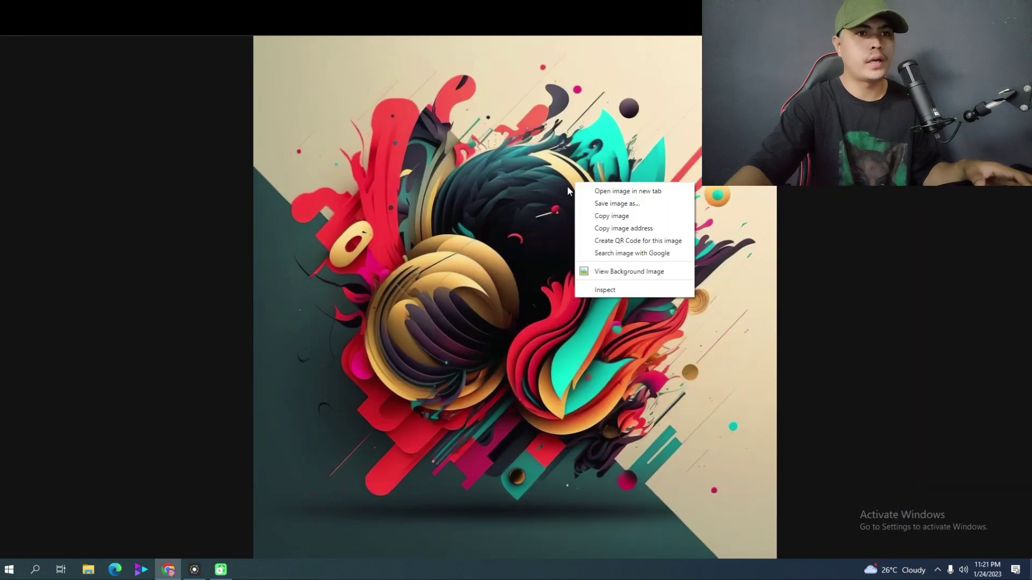
{"action": "left_click", "coordinate": [618, 232]}
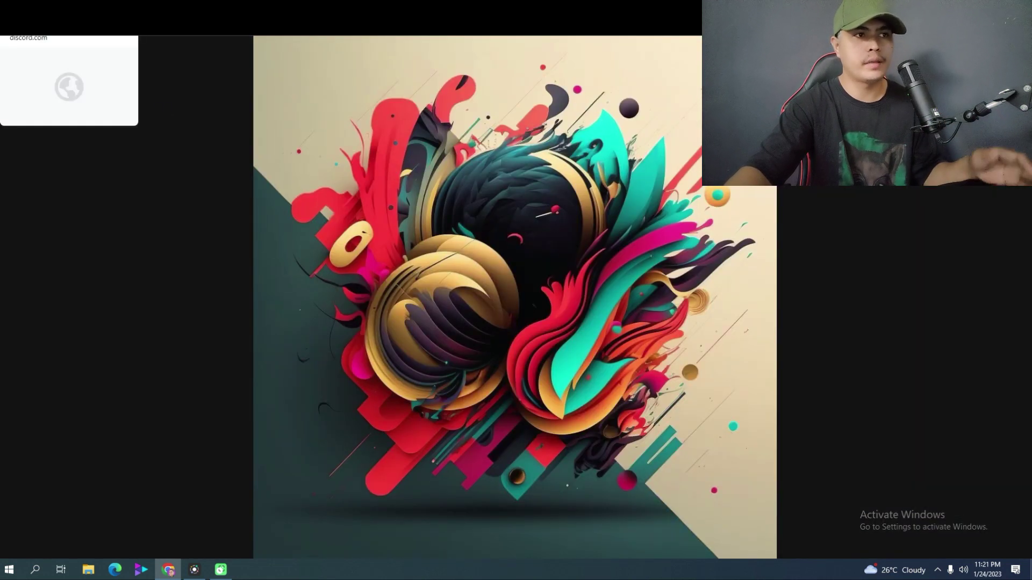
{"action": "left_click", "coordinate": [59, 17]}
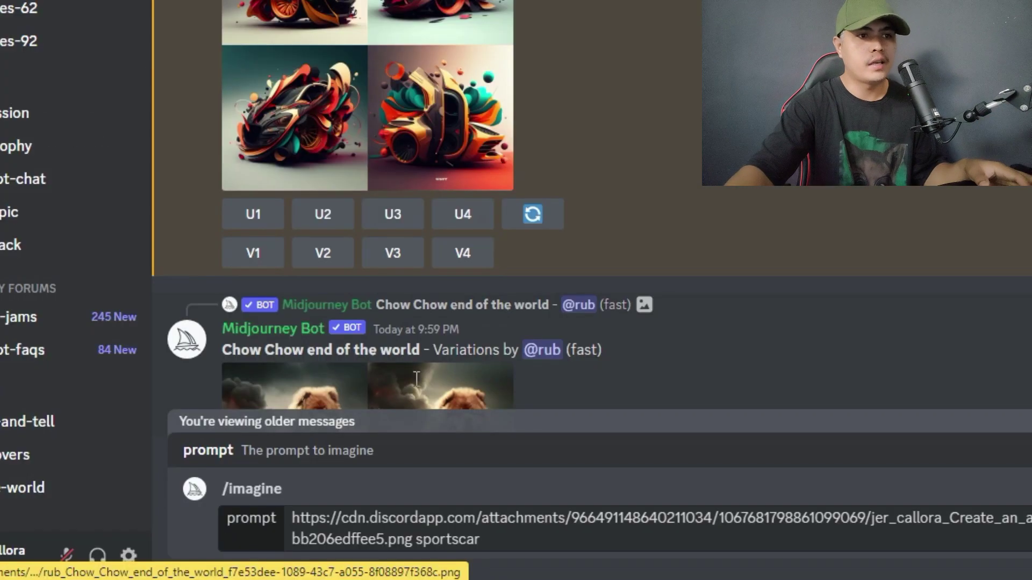
Step: Check the drafted image-address prompt and the "sporst car full body" wording, and view that result's four-image grid enlarged
{"action": "left_click_drag", "start_coordinate": [295, 521], "coordinate": [490, 535]}
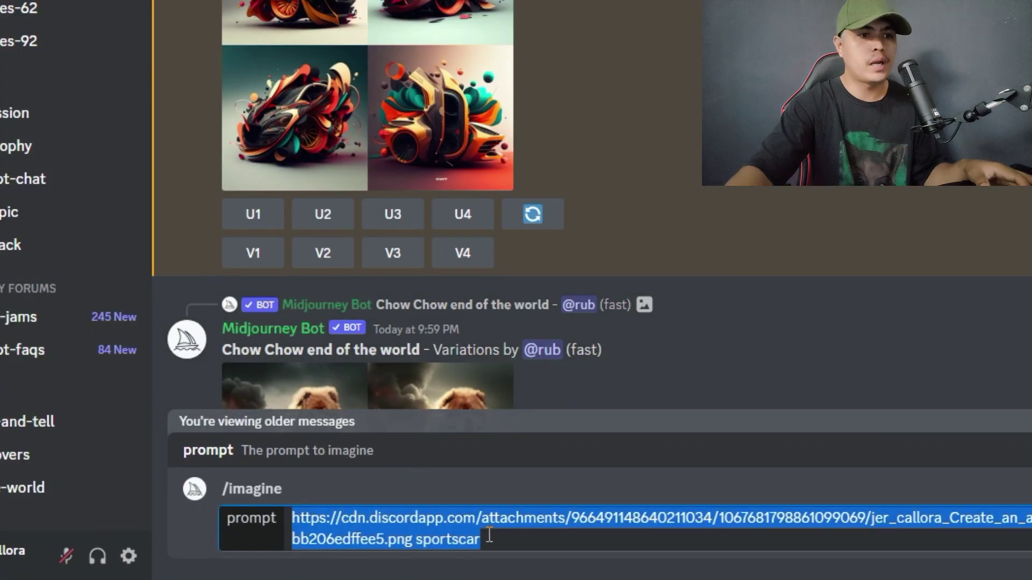
{"action": "left_click", "coordinate": [489, 535]}
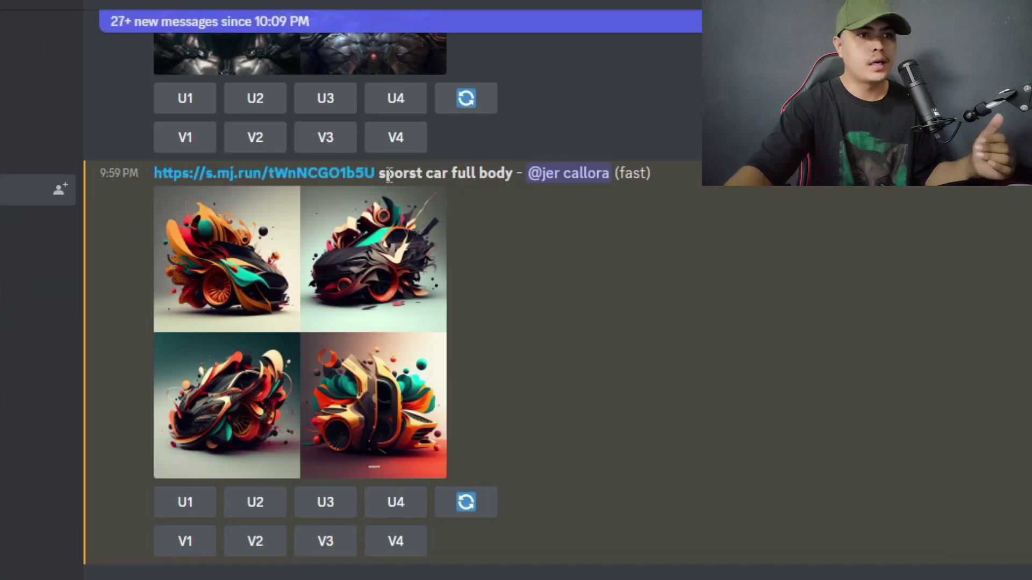
{"action": "left_click_drag", "start_coordinate": [385, 176], "coordinate": [507, 175]}
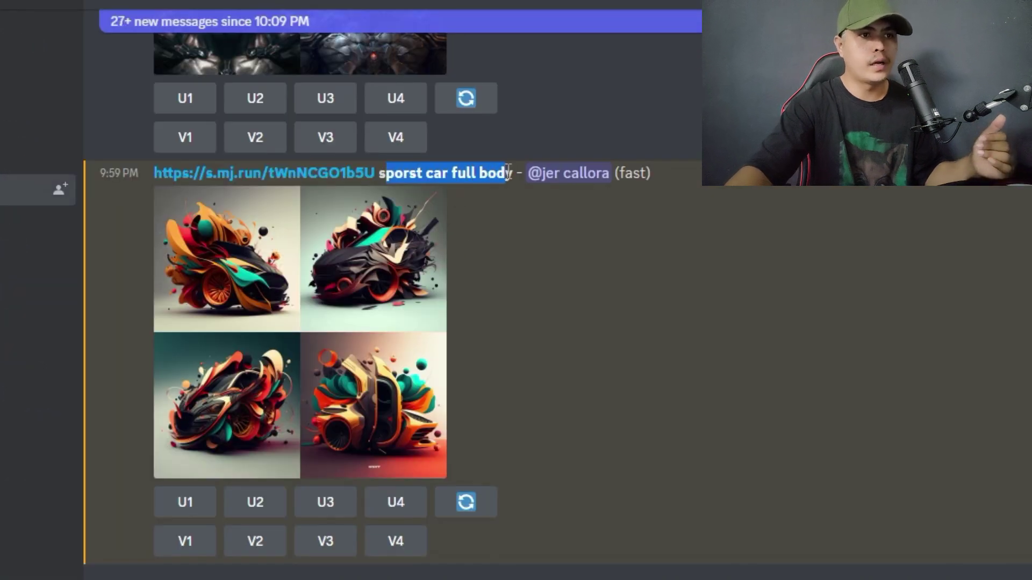
{"action": "left_click", "coordinate": [496, 182]}
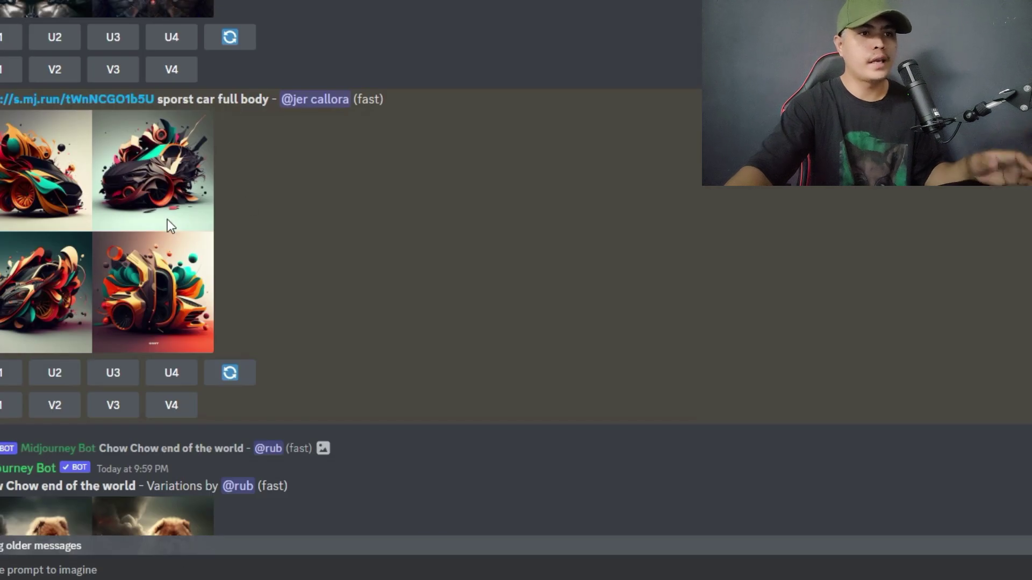
{"action": "left_click", "coordinate": [320, 293]}
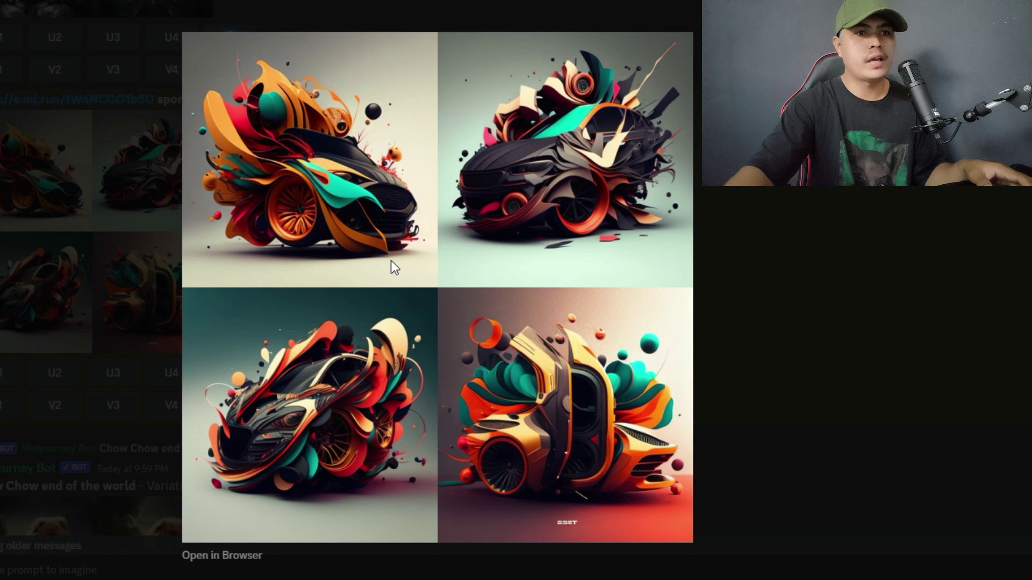
{"action": "left_click", "coordinate": [774, 279]}
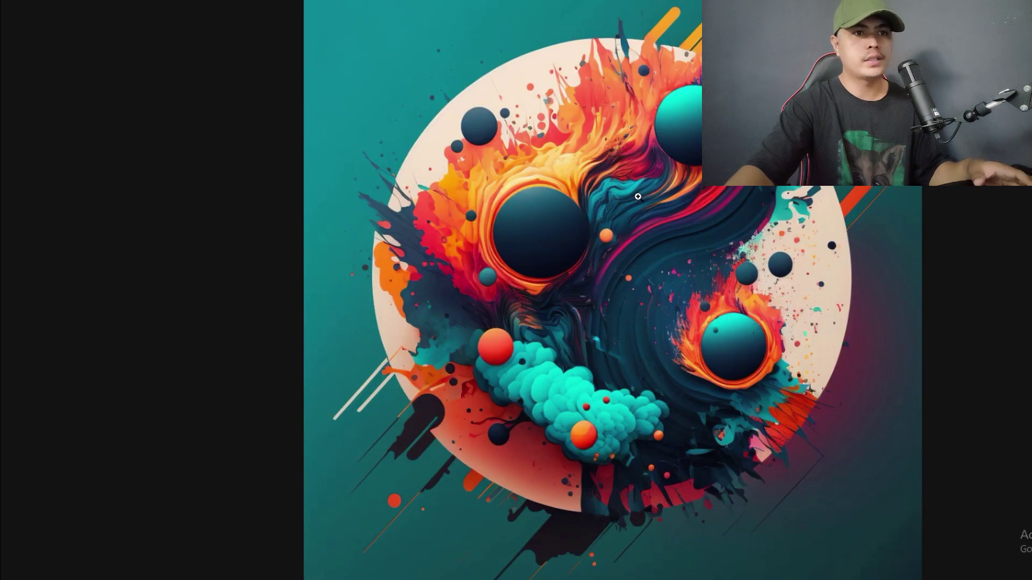
Step: Copy the image address of the teal abstract artwork with flaming spheres in a cream circle, and return to the Midjourney channel
{"action": "right_click", "coordinate": [638, 197]}
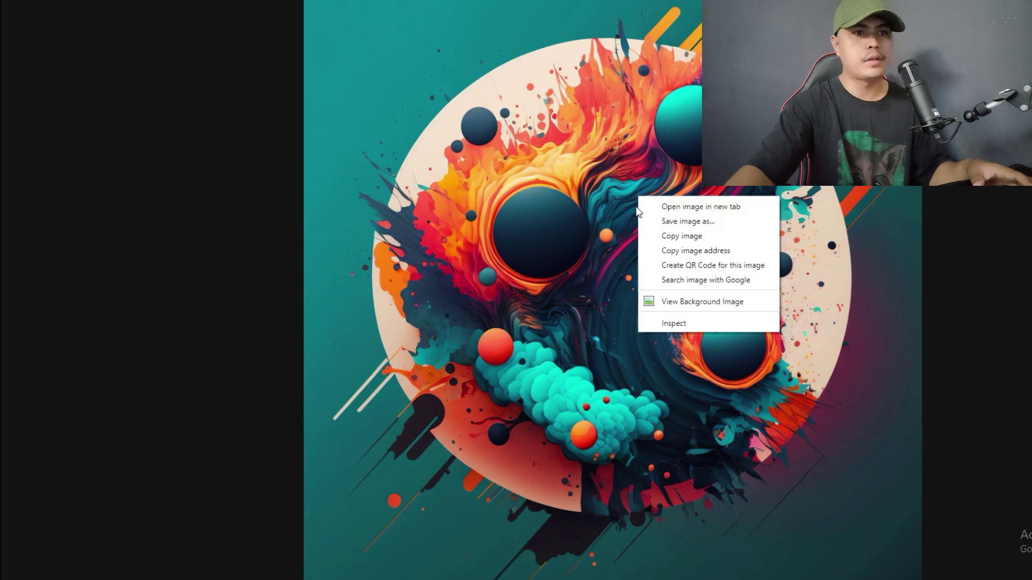
{"action": "left_click", "coordinate": [702, 256]}
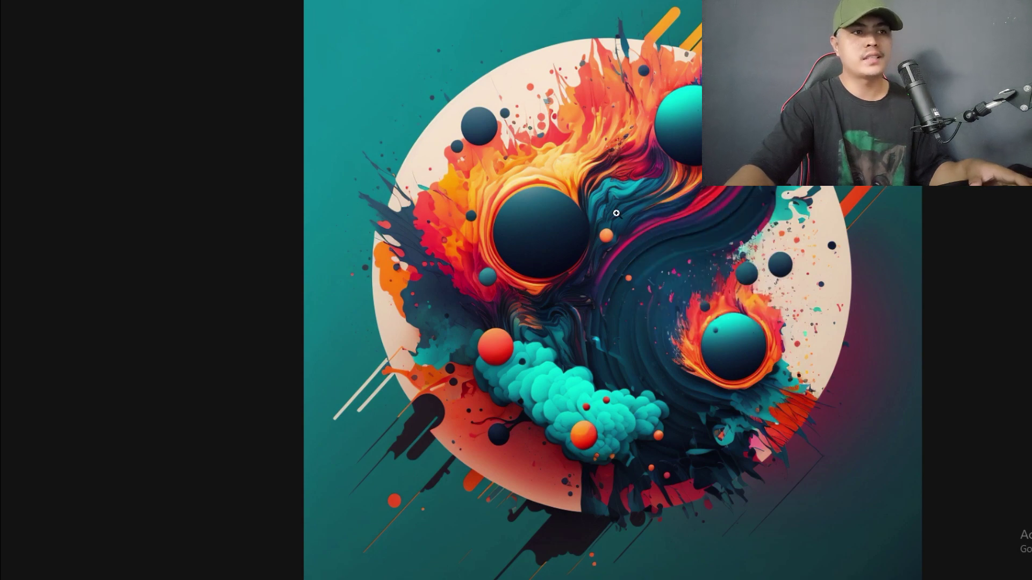
{"action": "key", "text": "ctrl+shift+Tab"}
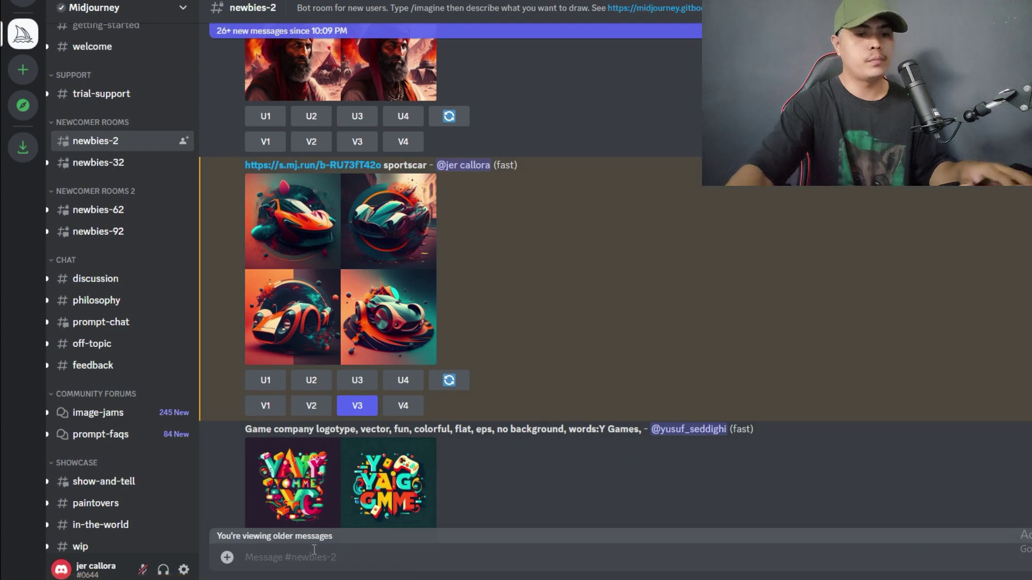
Step: Draft an /imagine prompt containing the copied image address followed by "sportscar"
{"action": "type", "text": "/ima"}
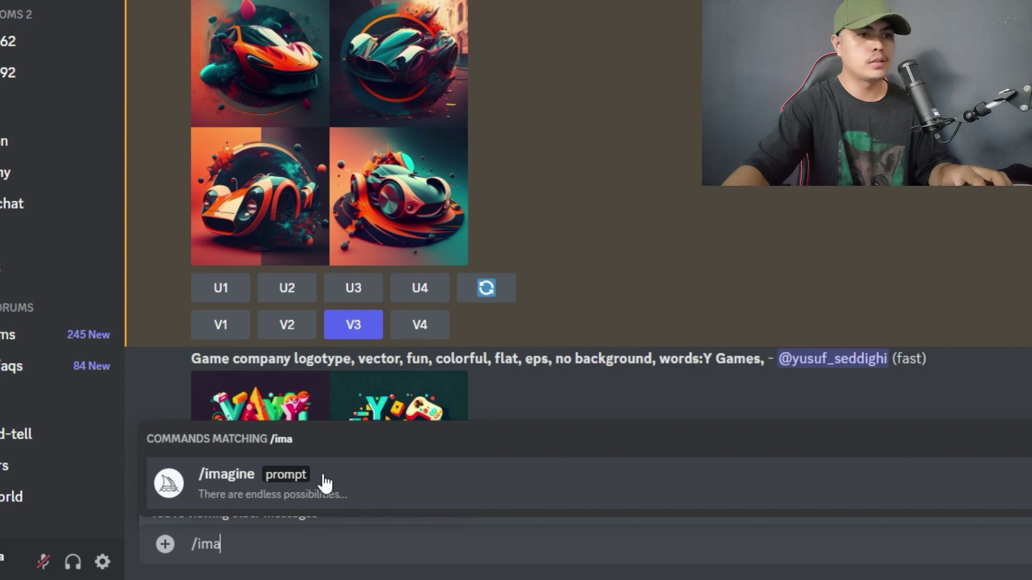
{"action": "left_click", "coordinate": [312, 489]}
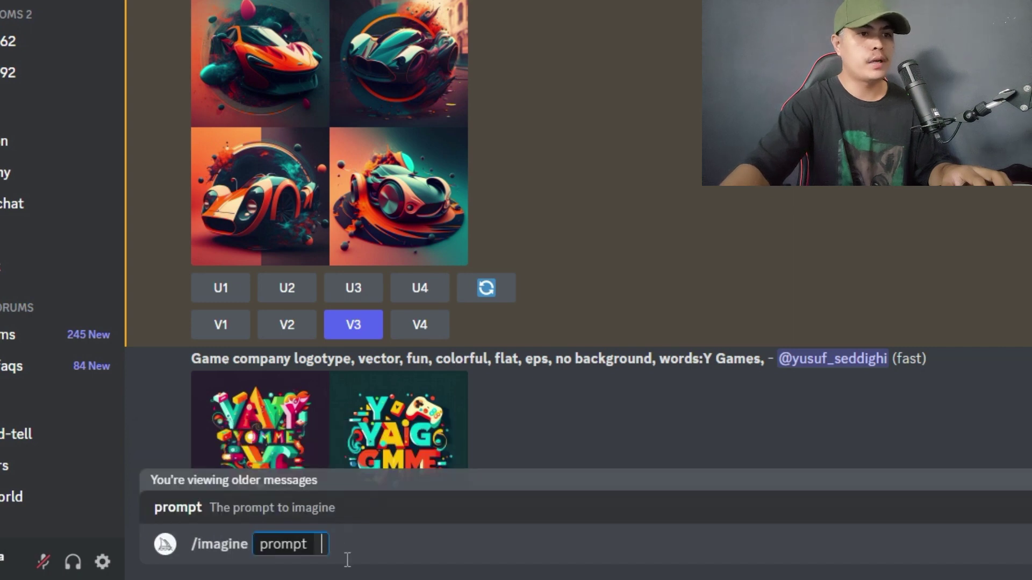
{"action": "key", "text": "ctrl+v"}
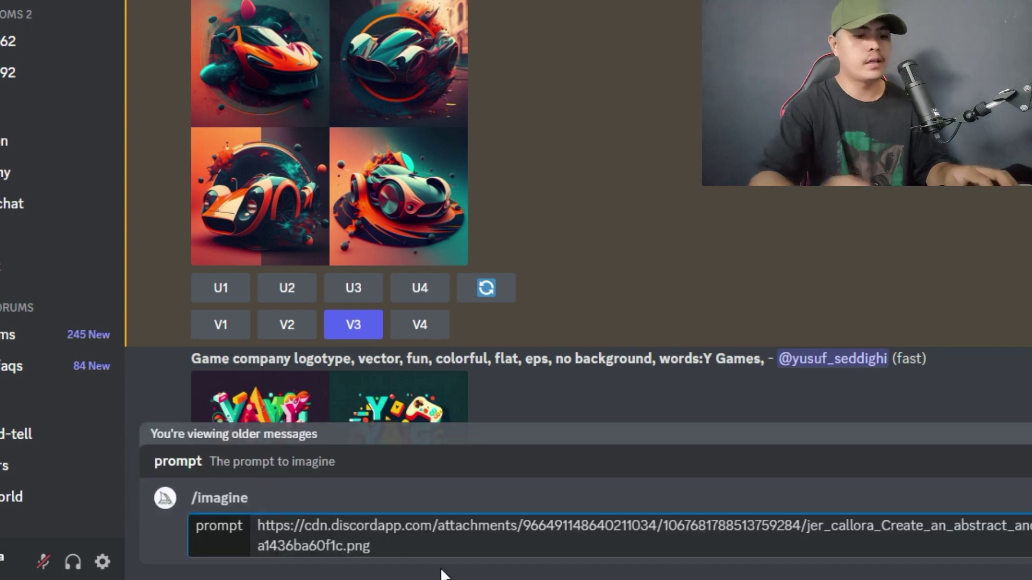
{"action": "type", "text": "sport"}
{"action": "type", "text": "scar"}
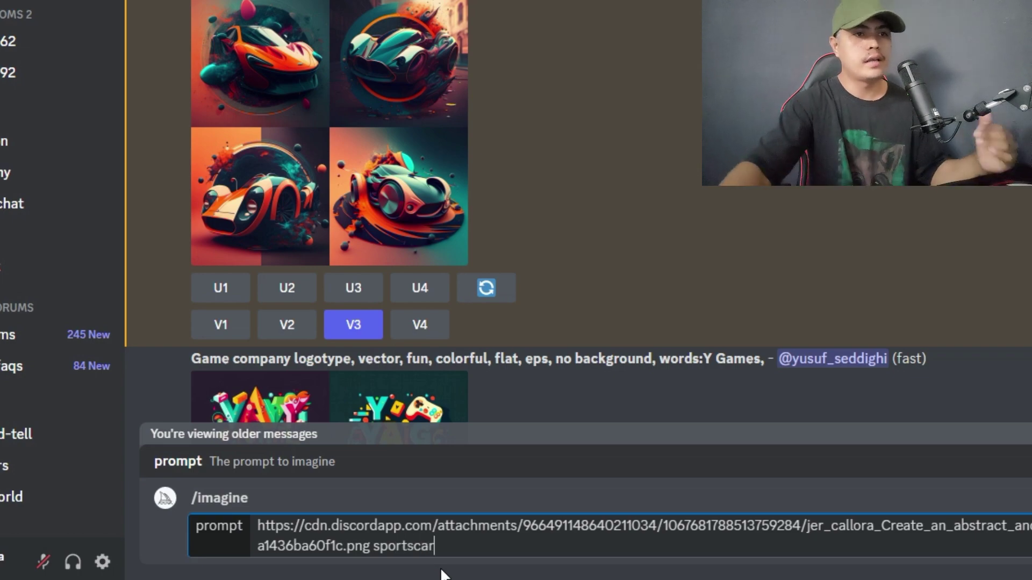
Step: View the "sportscar" results enlarged and save the full-size orange and cream sports car image as a PNG file
{"action": "left_click", "coordinate": [352, 160]}
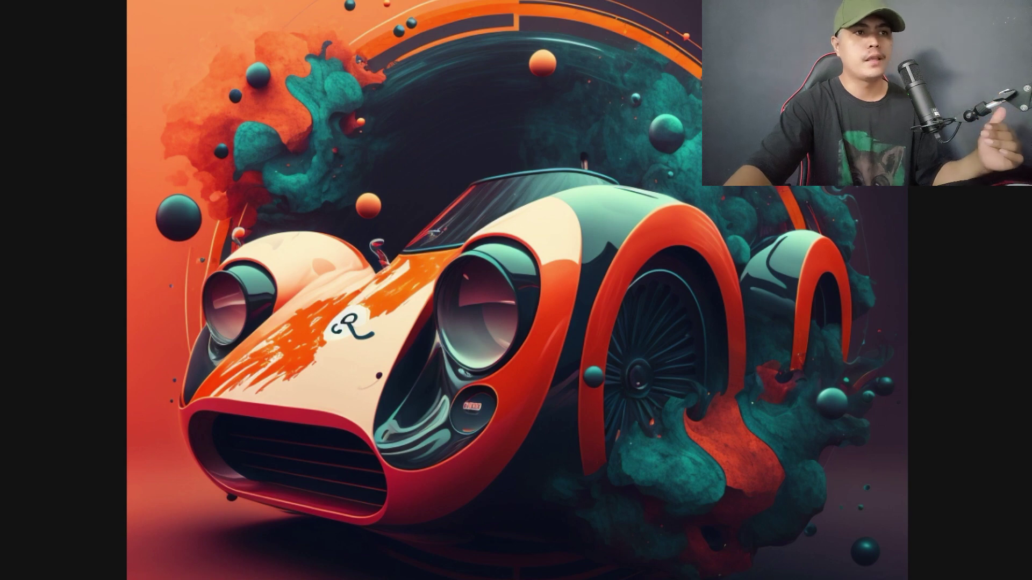
{"action": "right_click", "coordinate": [559, 178]}
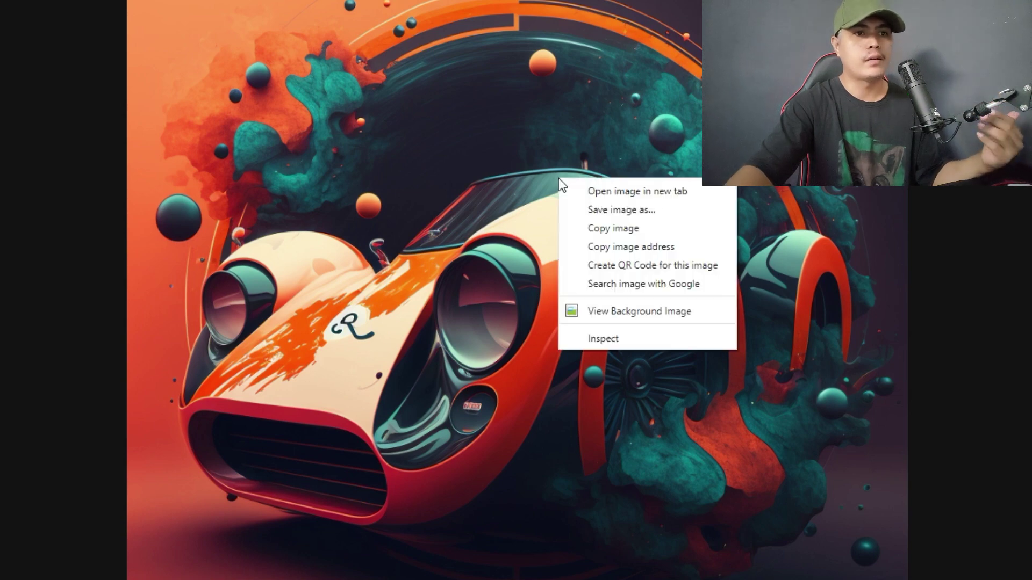
{"action": "left_click", "coordinate": [632, 214]}
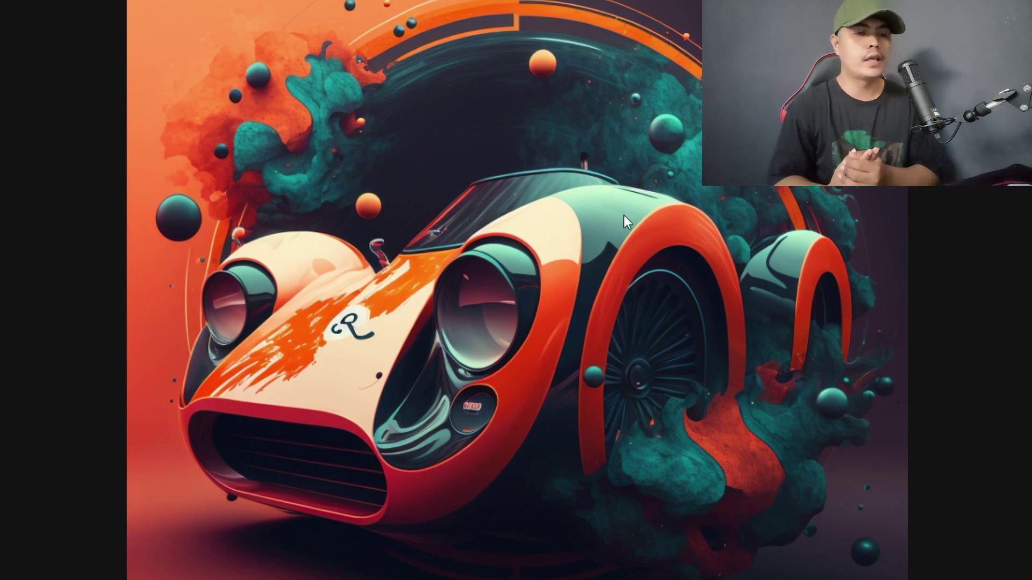
{"action": "key", "text": "ctrl+s"}
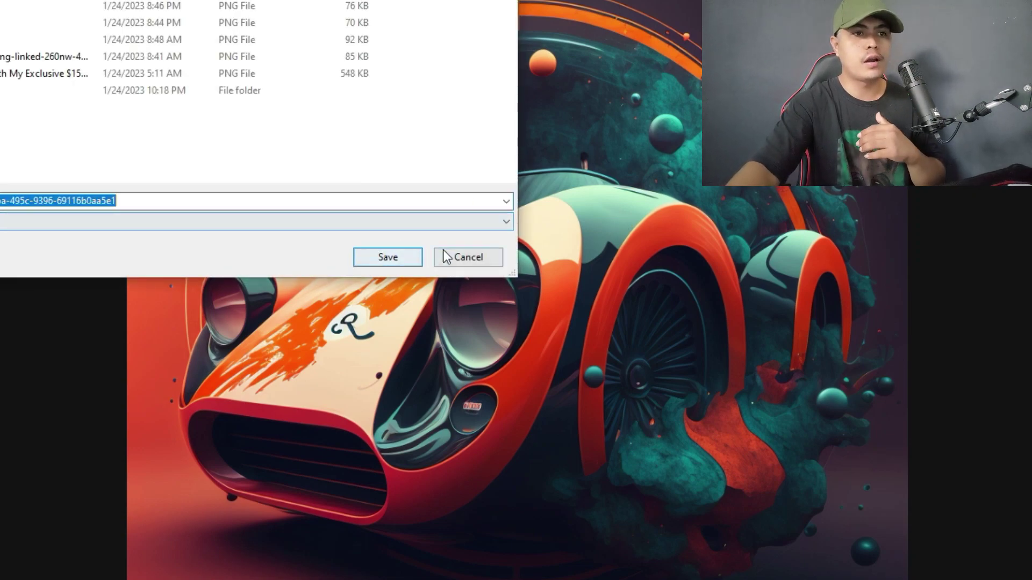
{"action": "left_click", "coordinate": [385, 257]}
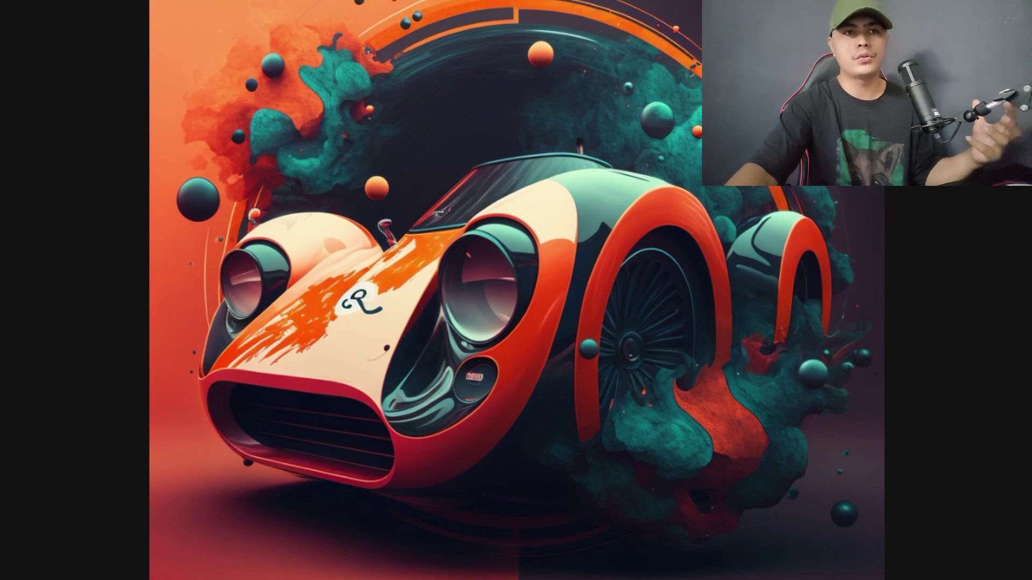
Step: View the teal abstract source artwork and review the ChatGPT conversation with the abstract design prompt
{"action": "key", "text": "Right"}
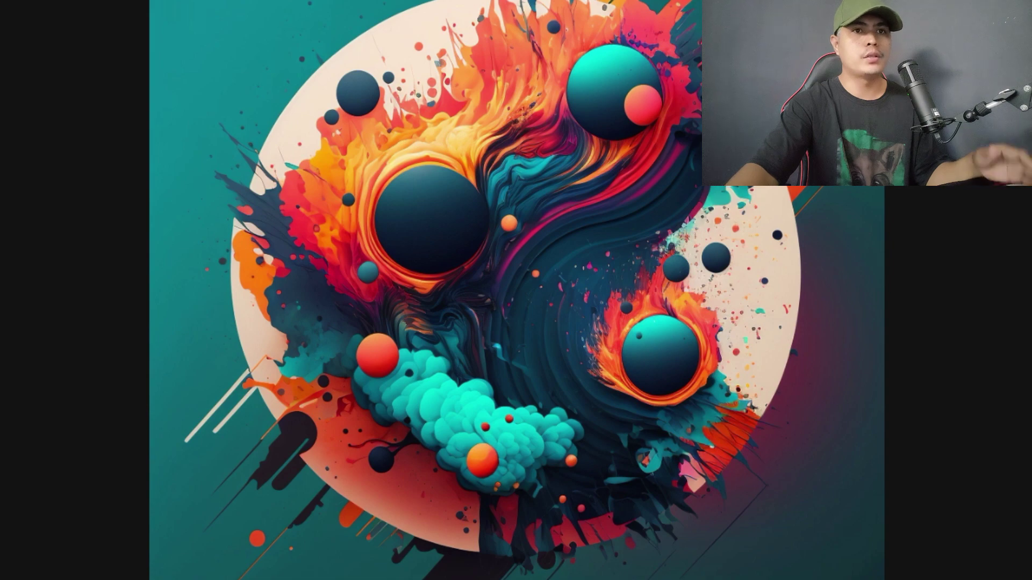
{"action": "key", "text": "ctrl+Tab"}
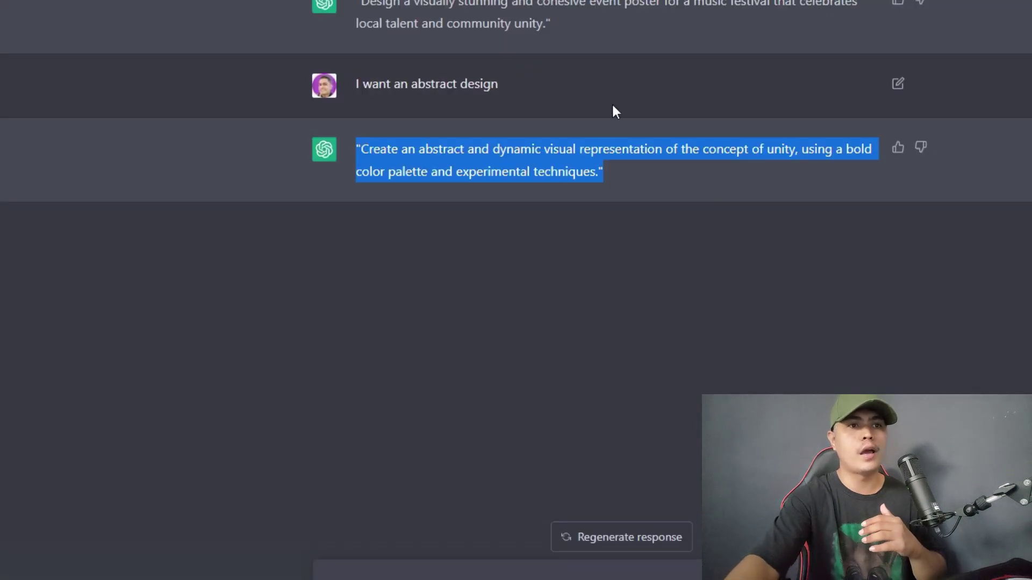
{"action": "left_click", "coordinate": [611, 103]}
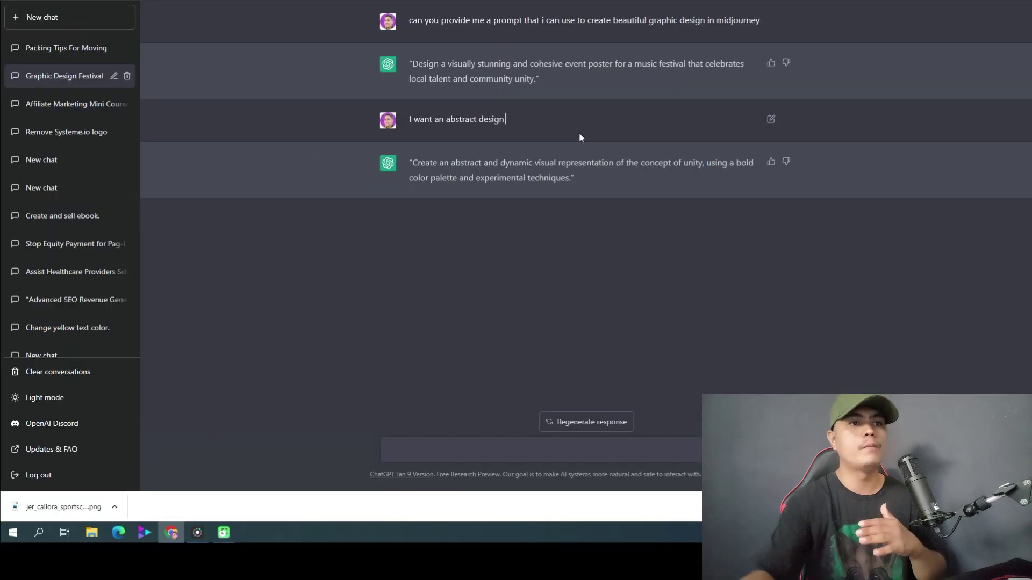